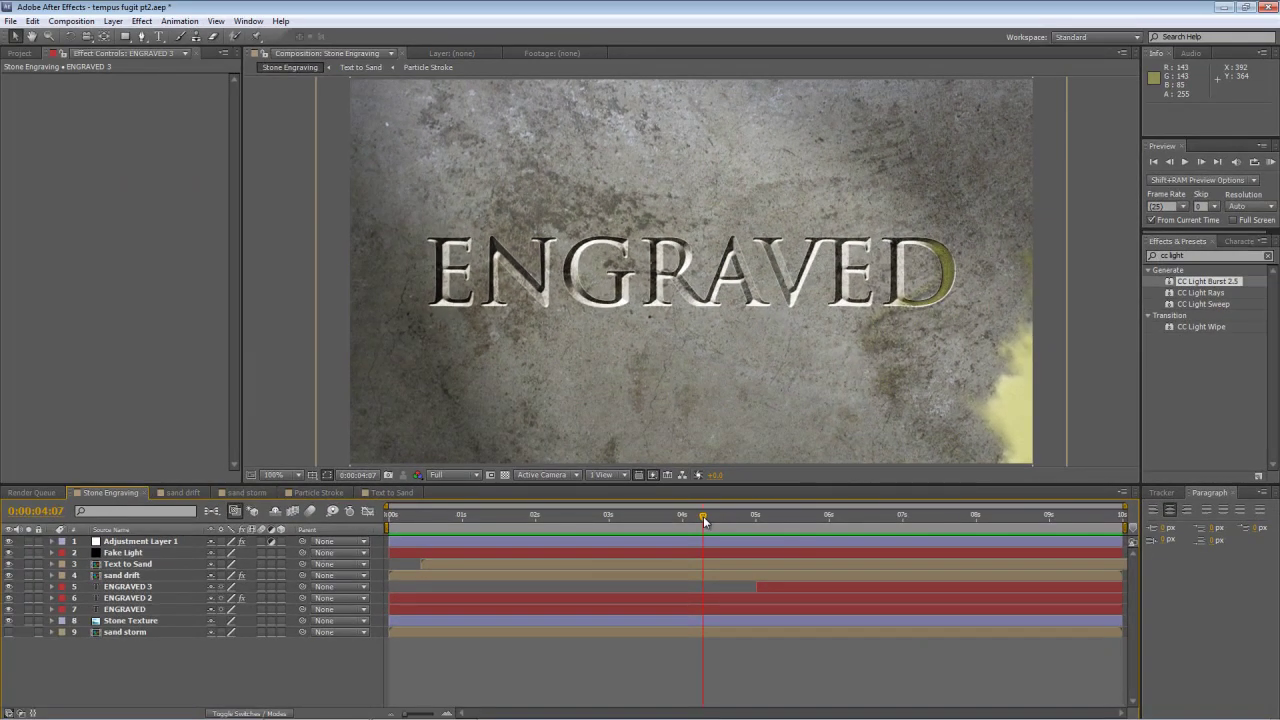
Step: Scrub the timeline to about six seconds to check the gold ENGRAVED 3 text
drag(703, 520, 837, 530)
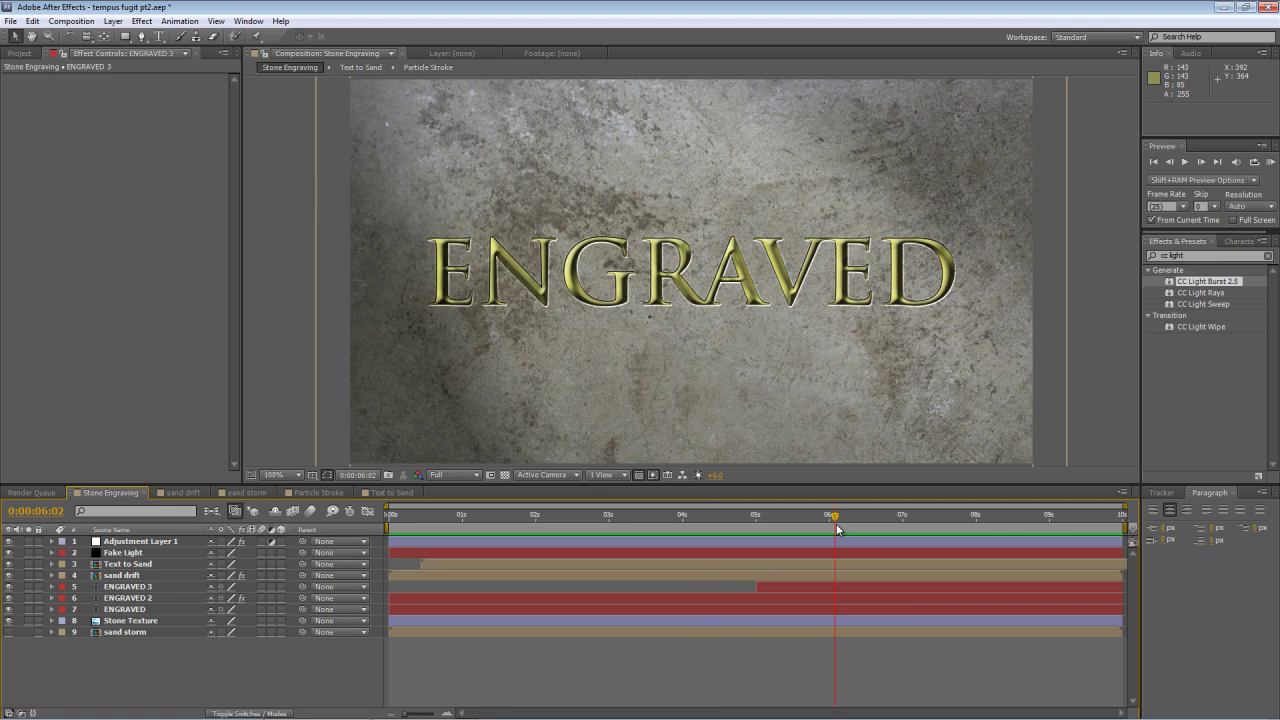
Step: Delete the gold ENGRAVED 3 layer, hide the Text to Sand layer, and scrub back to review
key(Delete)
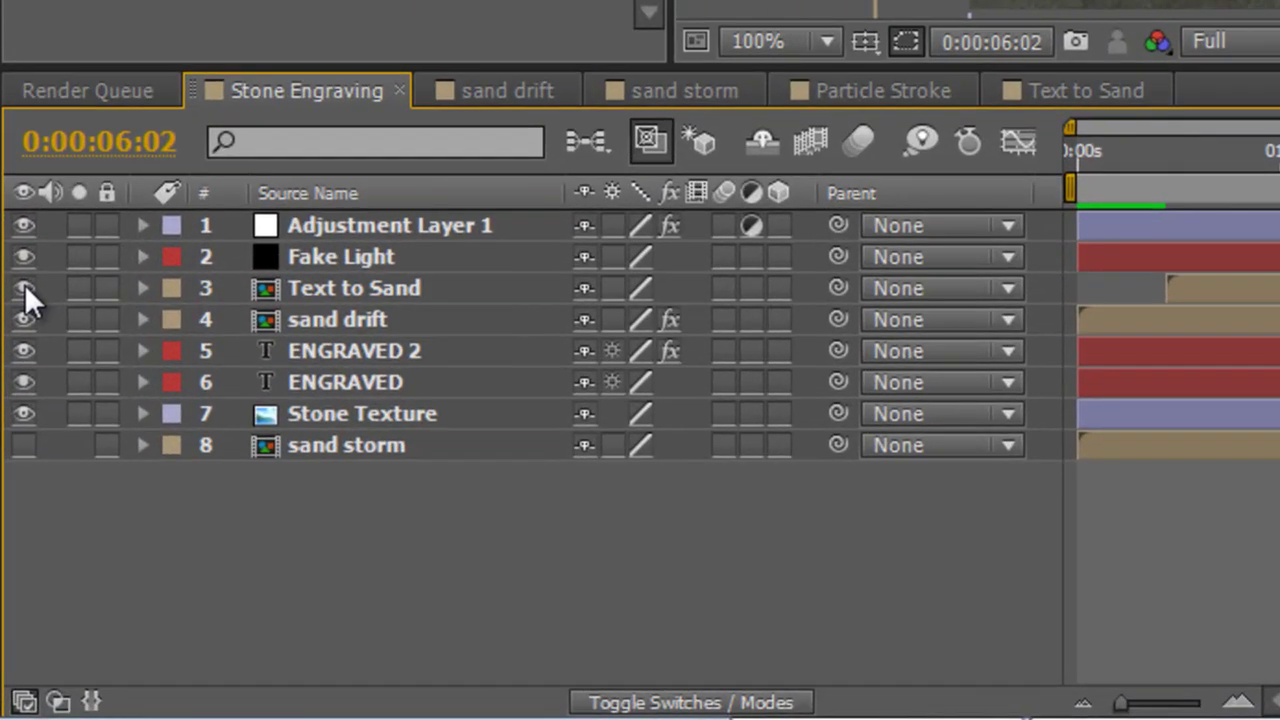
click(24, 287)
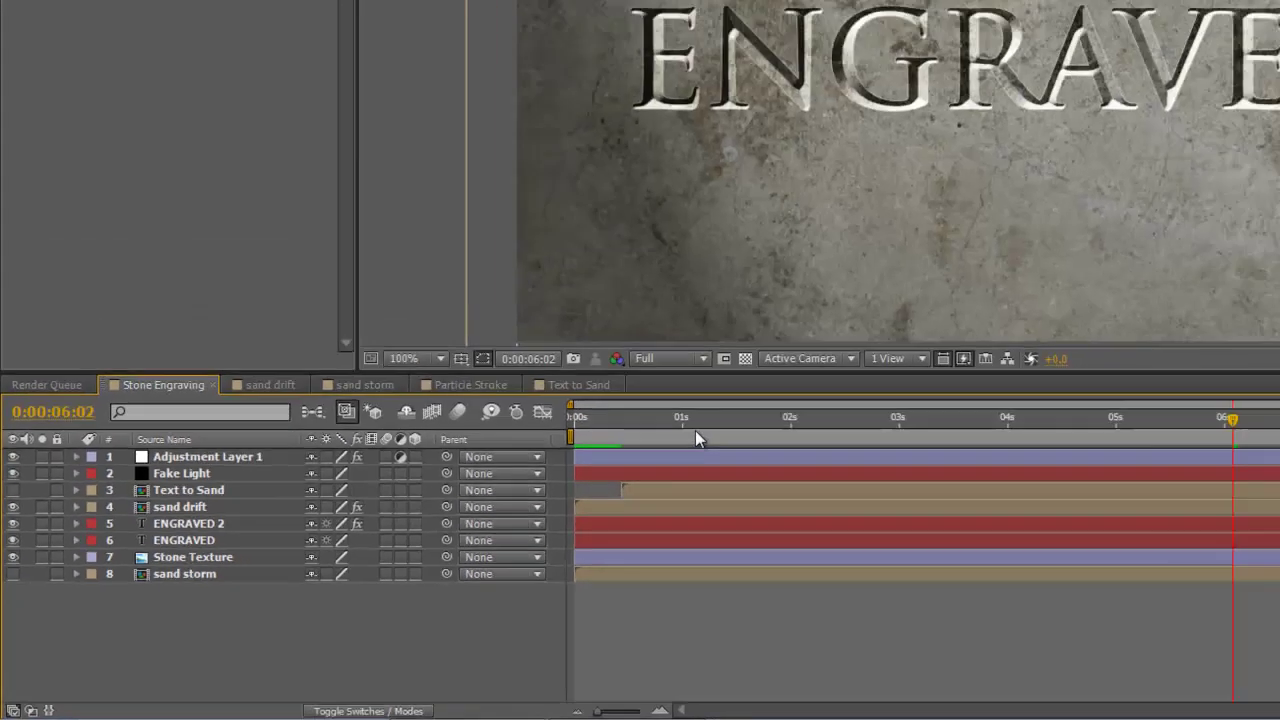
drag(490, 515, 730, 532)
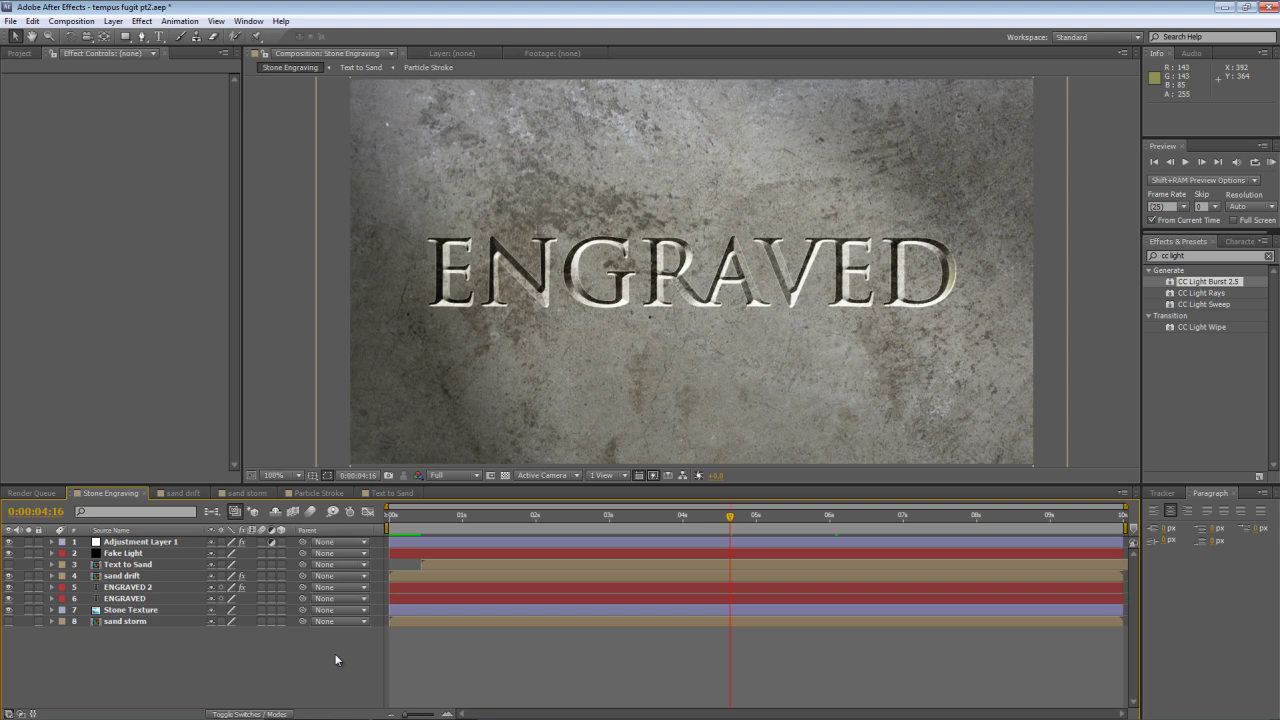
Step: Duplicate ENGRAVED 2 as ENGRAVED 3 and strip the copy's Noise effect and layer styles
click(135, 588)
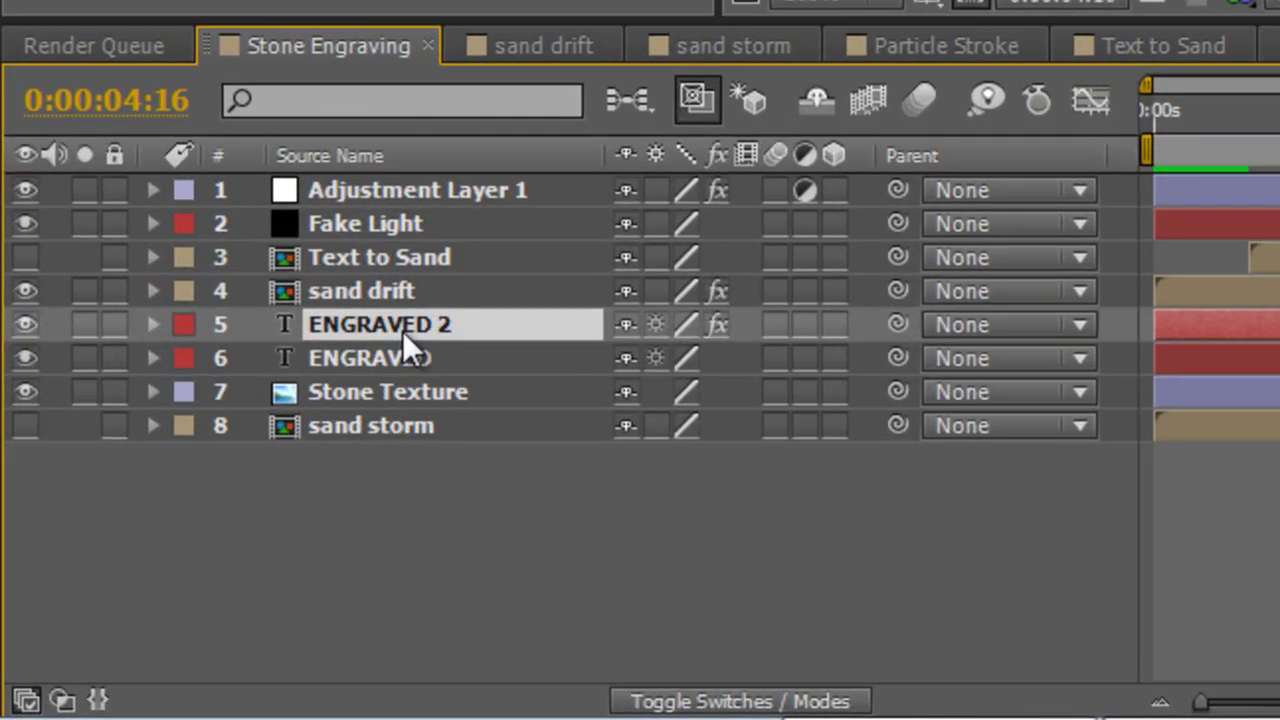
key(ctrl+d)
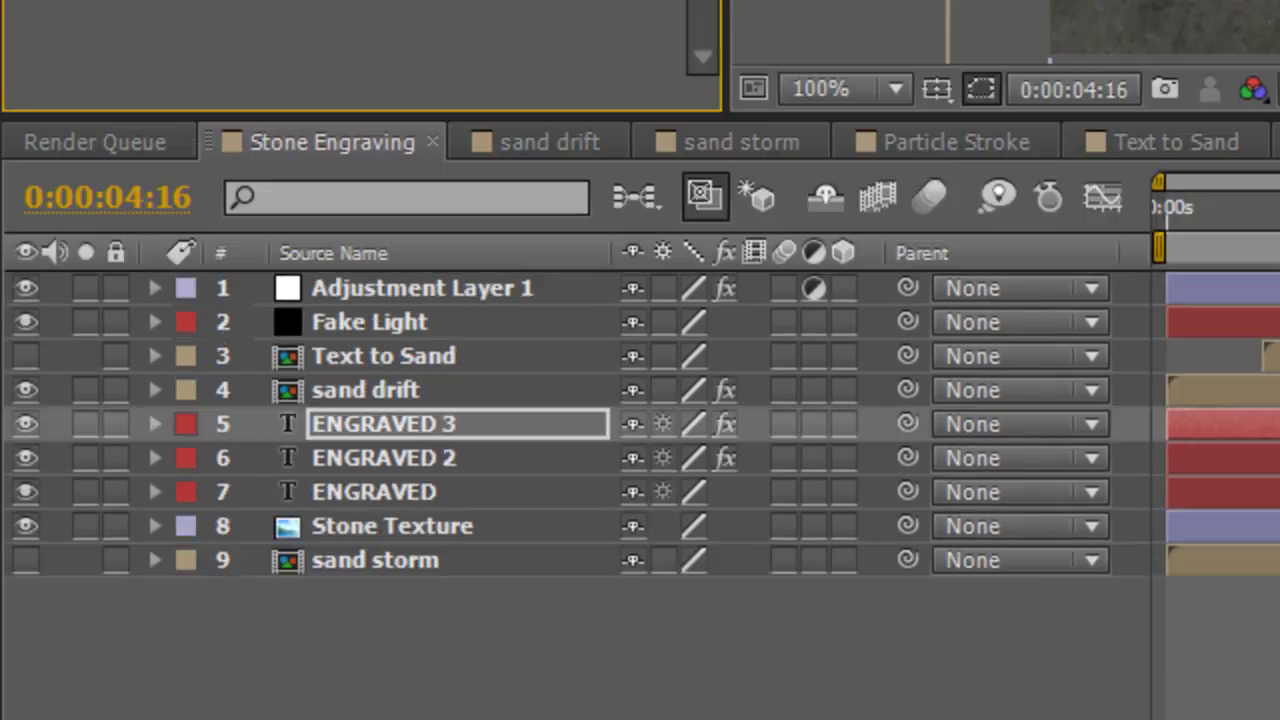
click(117, 25)
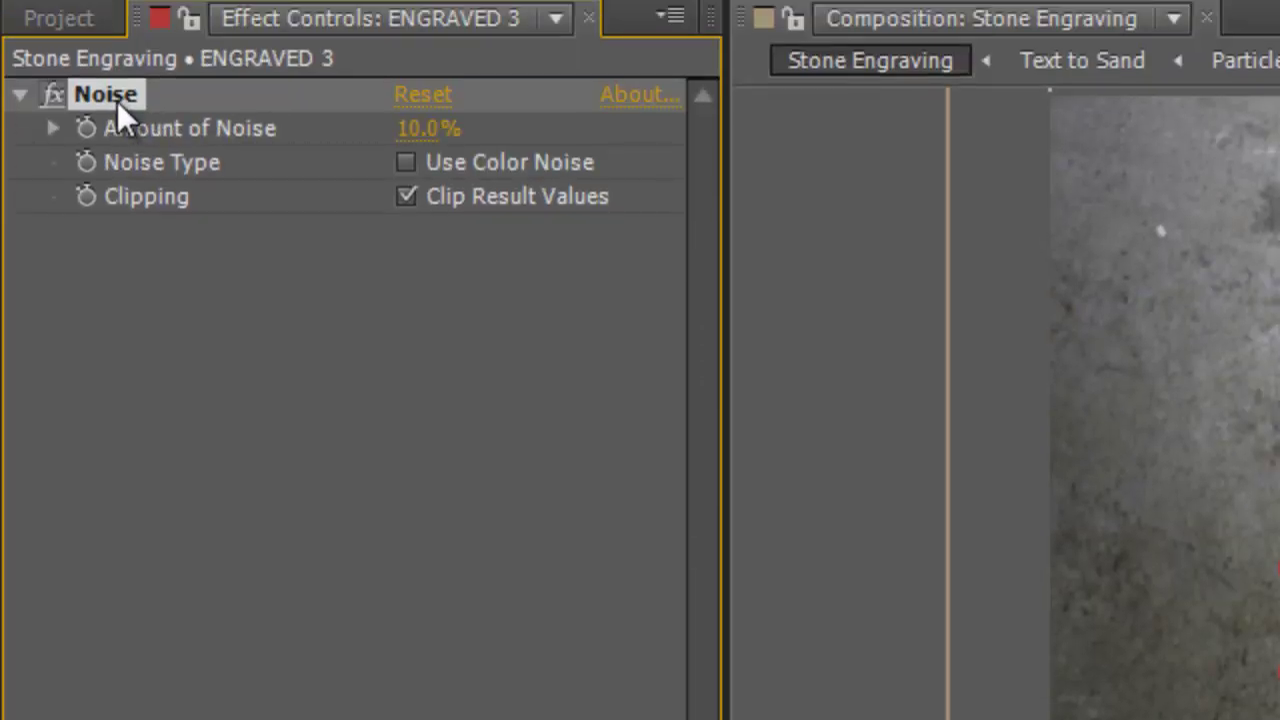
key(Delete)
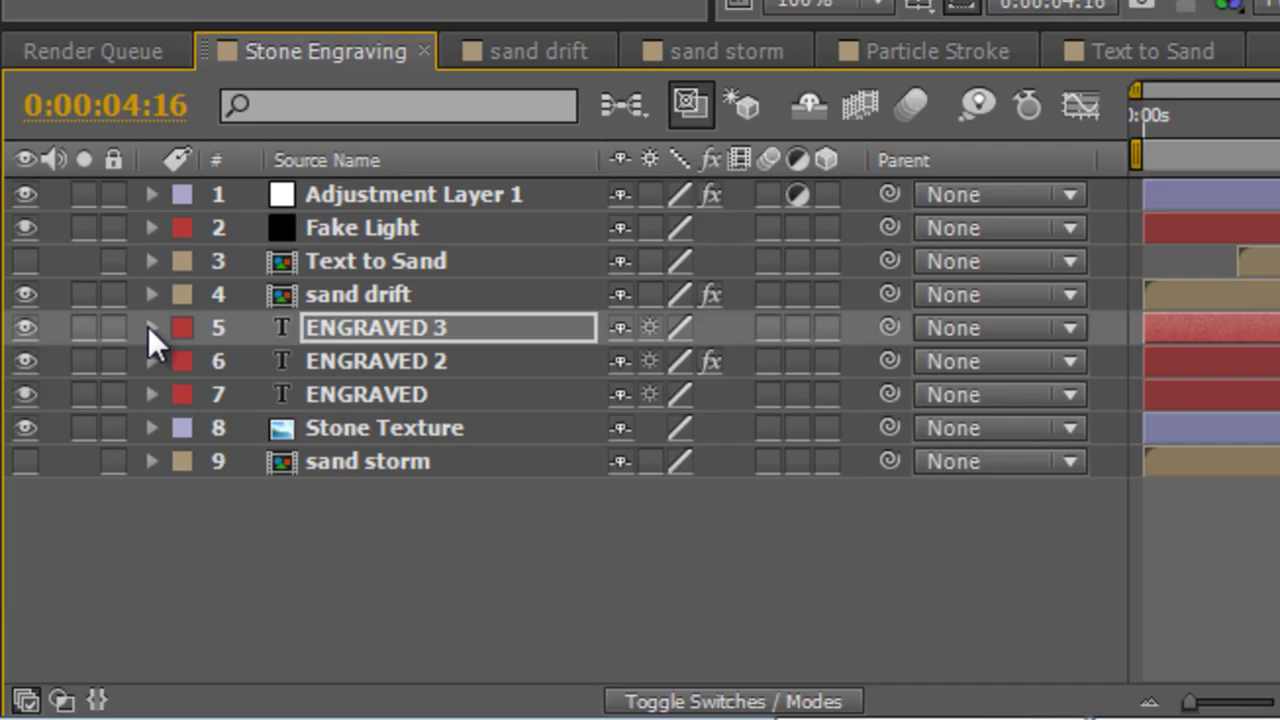
click(151, 327)
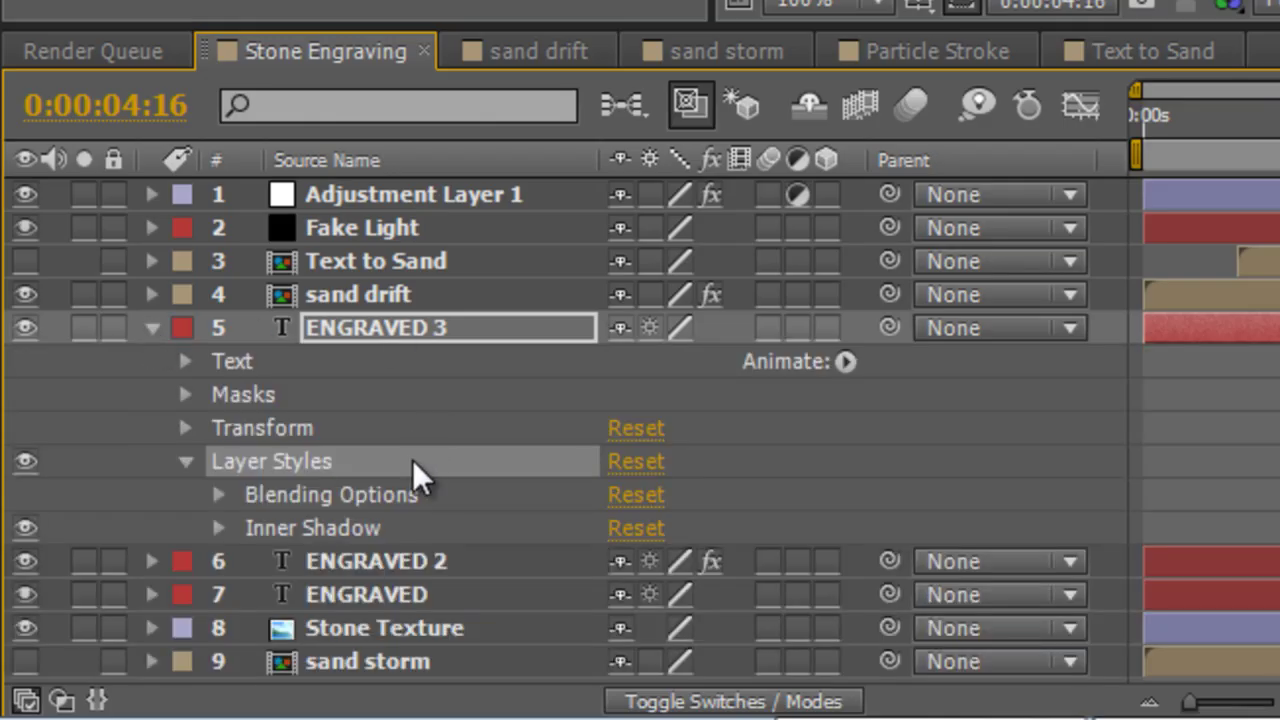
key(Delete)
Step: Reveal and delete Mask 1 on the ENGRAVED 3 copy
click(436, 390)
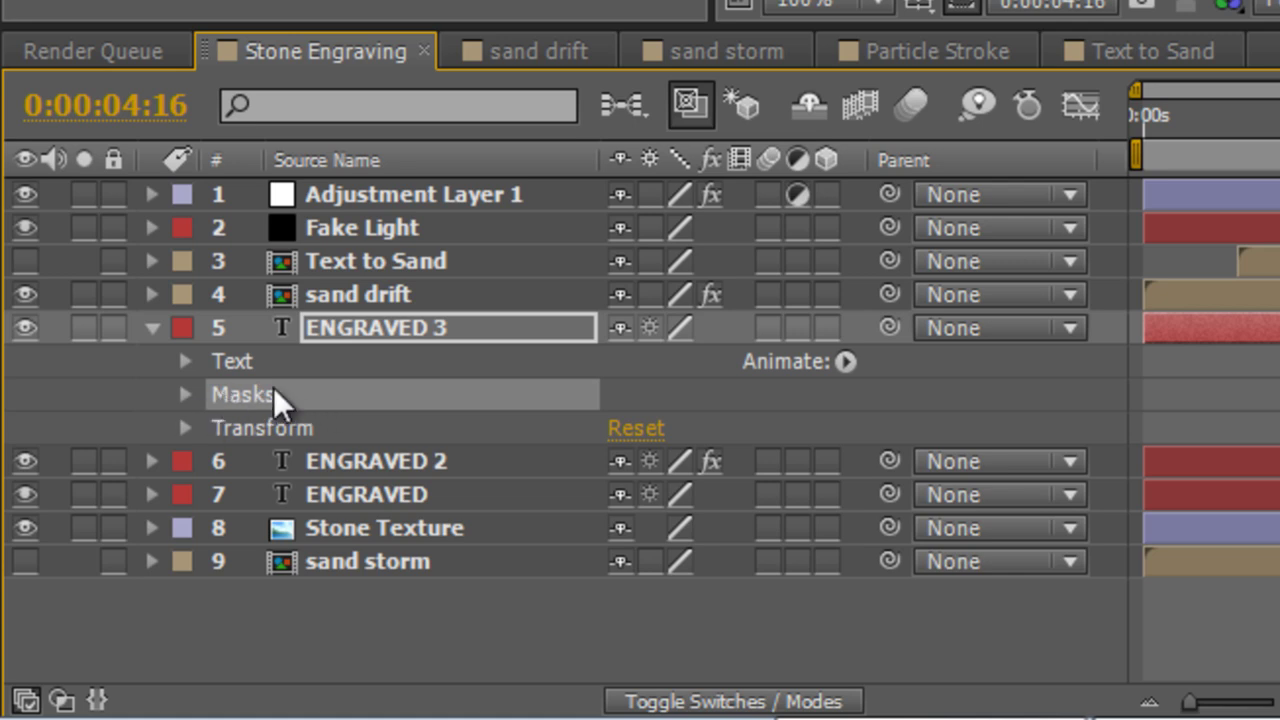
click(301, 358)
click(301, 395)
click(350, 332)
key(ctrl+shift+n)
click(314, 359)
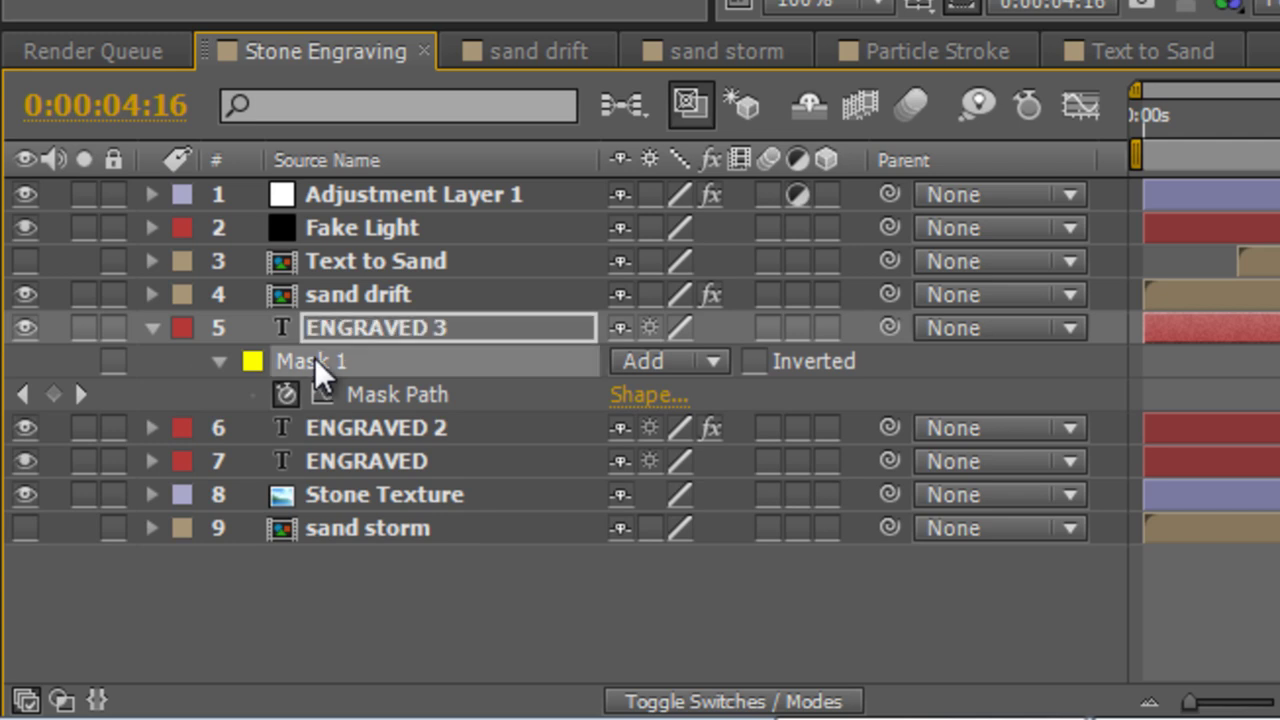
key(Delete)
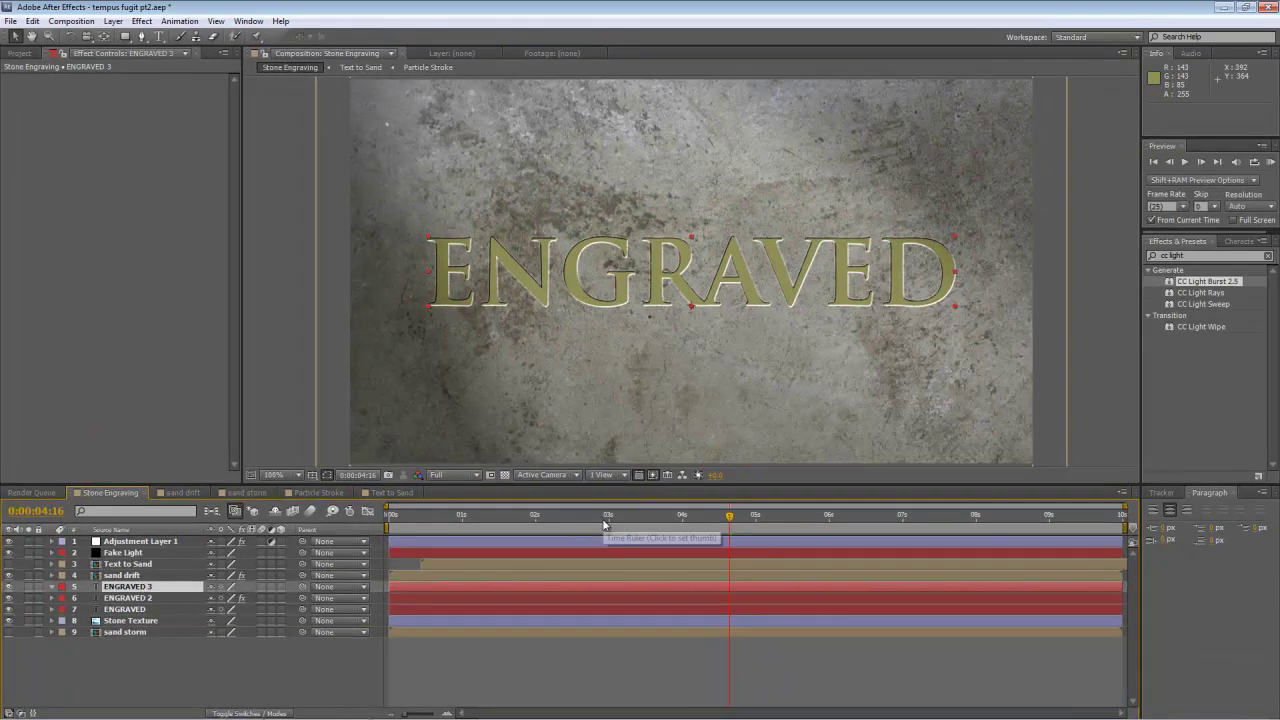
Step: Trim ENGRAVED 3's in-point so the layer starts at 0:00:05:00
drag(640, 520, 691, 521)
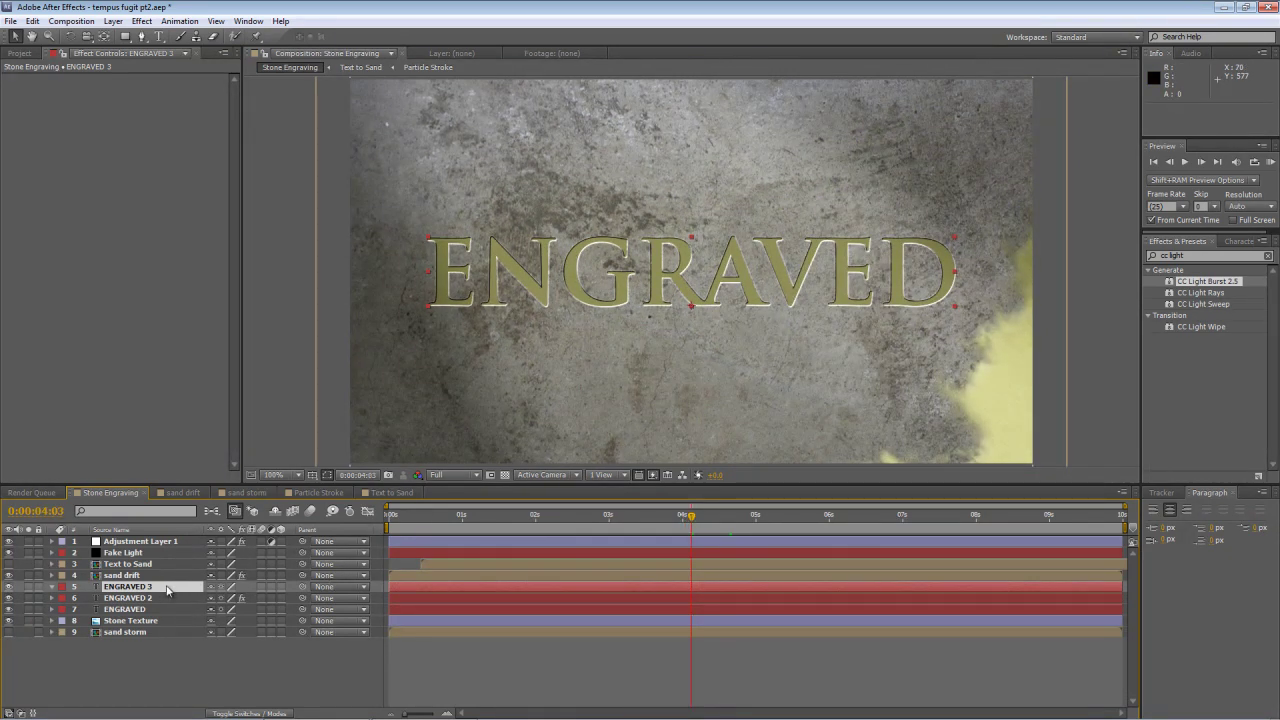
click(756, 519)
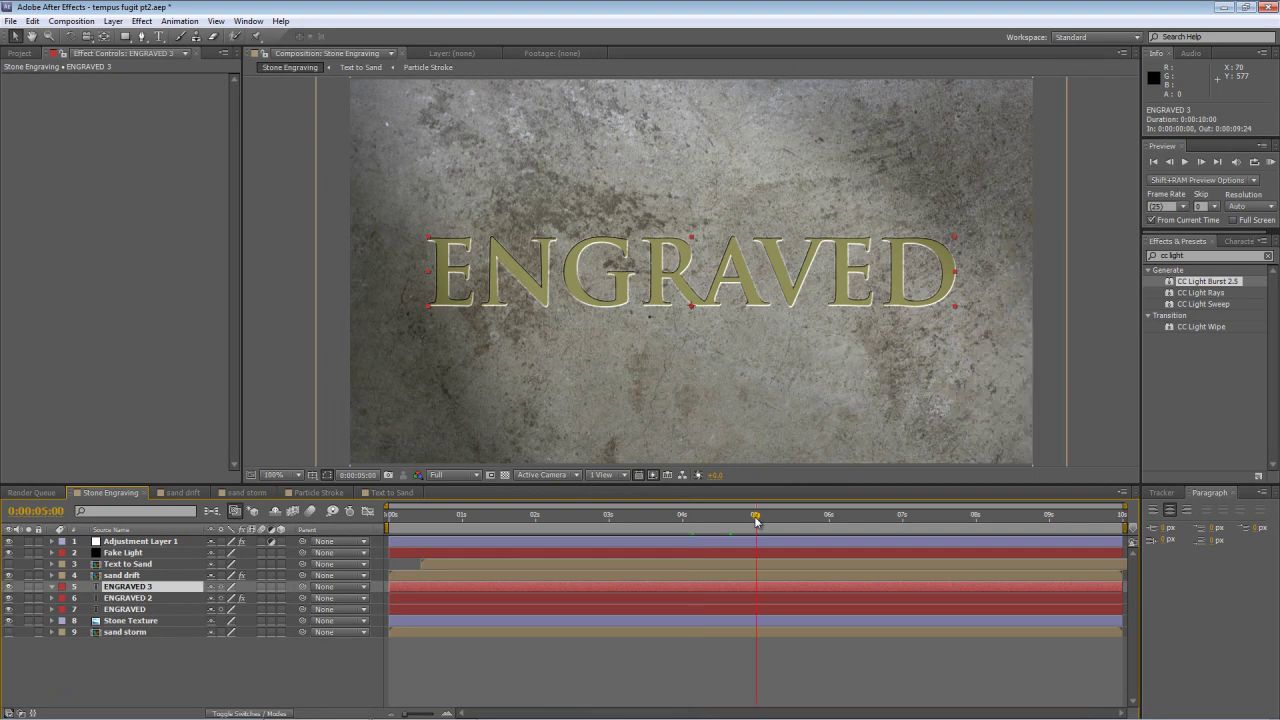
mouse_move(756, 519)
mouse_down()
mouse_move(643, 521)
mouse_move(756, 521)
mouse_up()
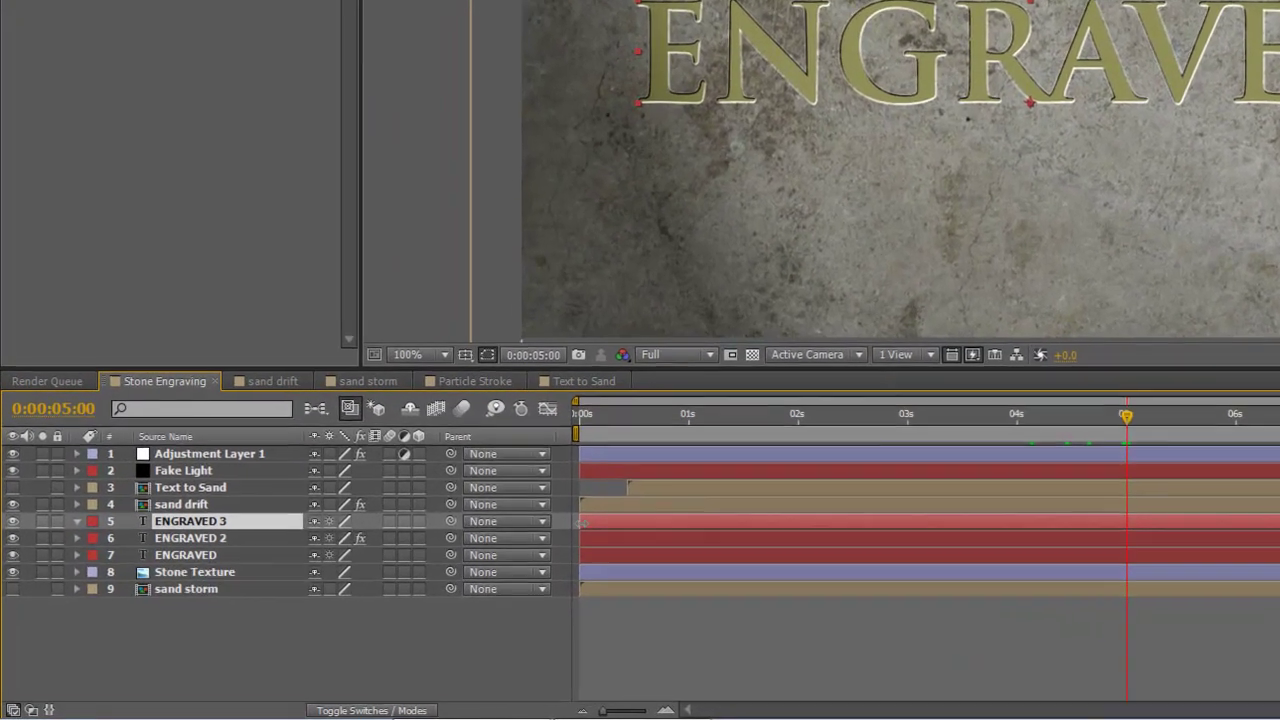
drag(390, 586, 413, 586)
drag(624, 519, 1124, 520)
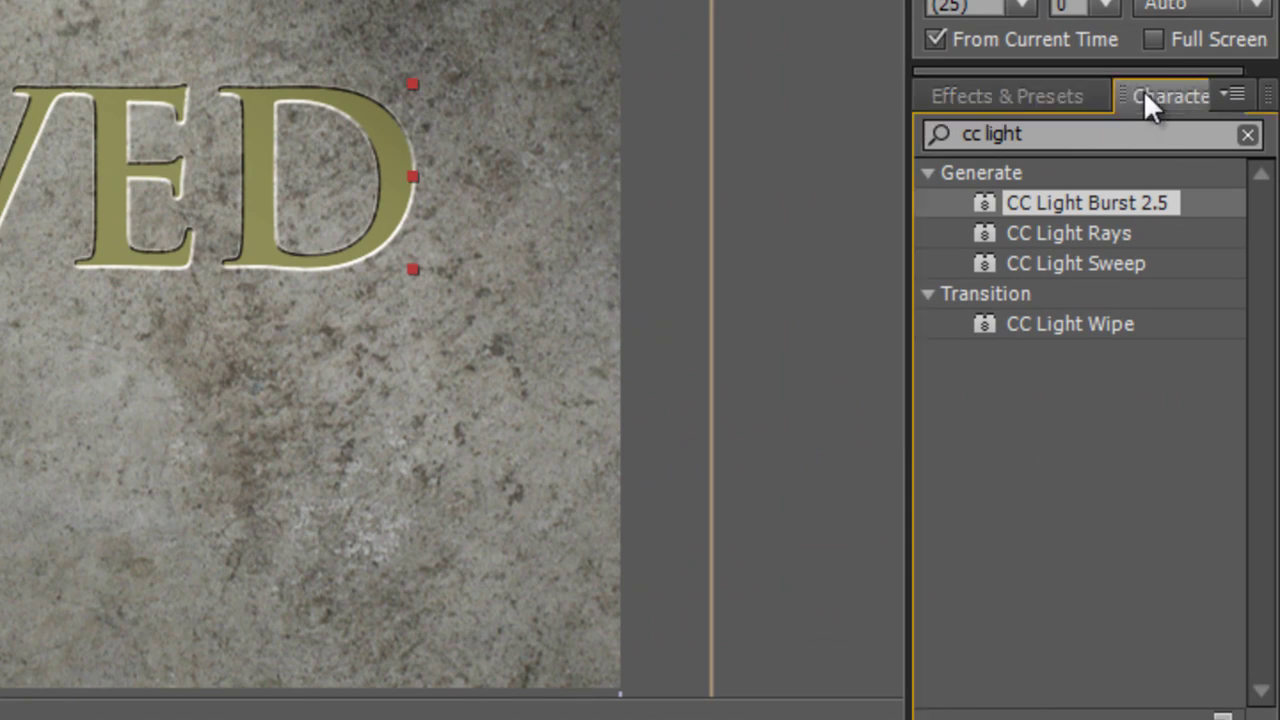
Step: Set ENGRAVED 3's fill colour in the Character panel to pale yellow #E3E37C
click(1247, 81)
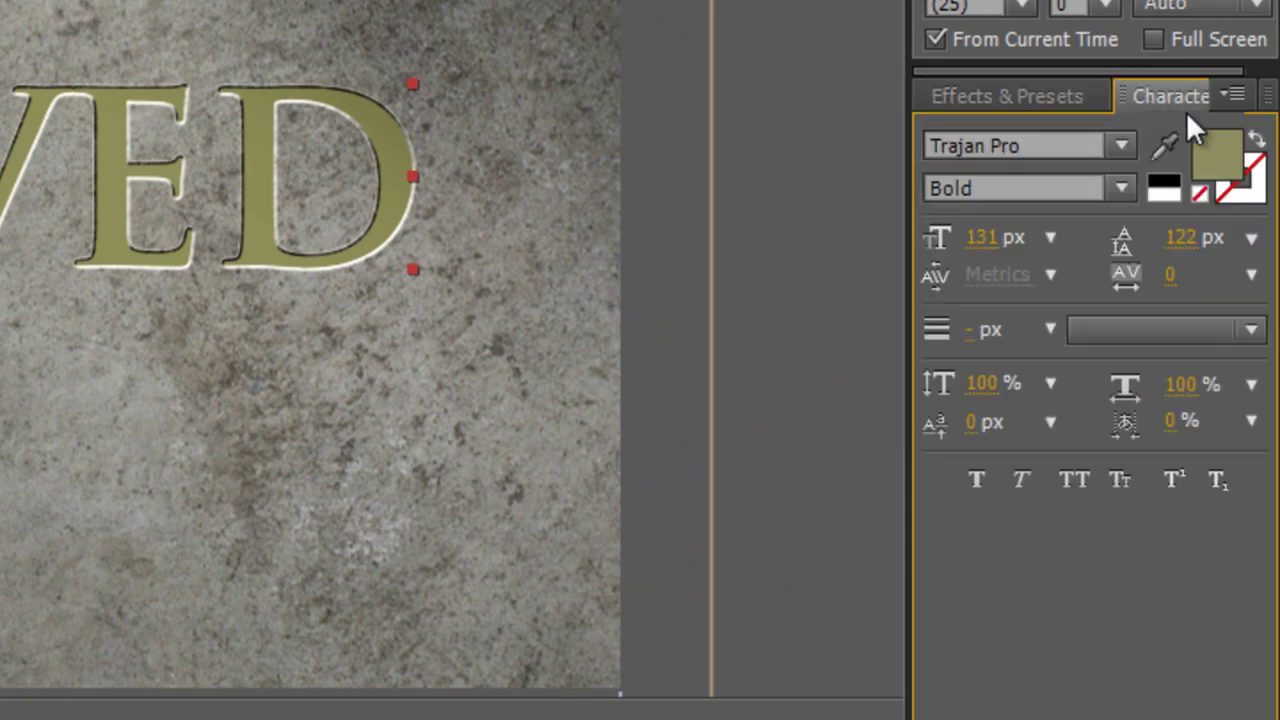
click(1279, 137)
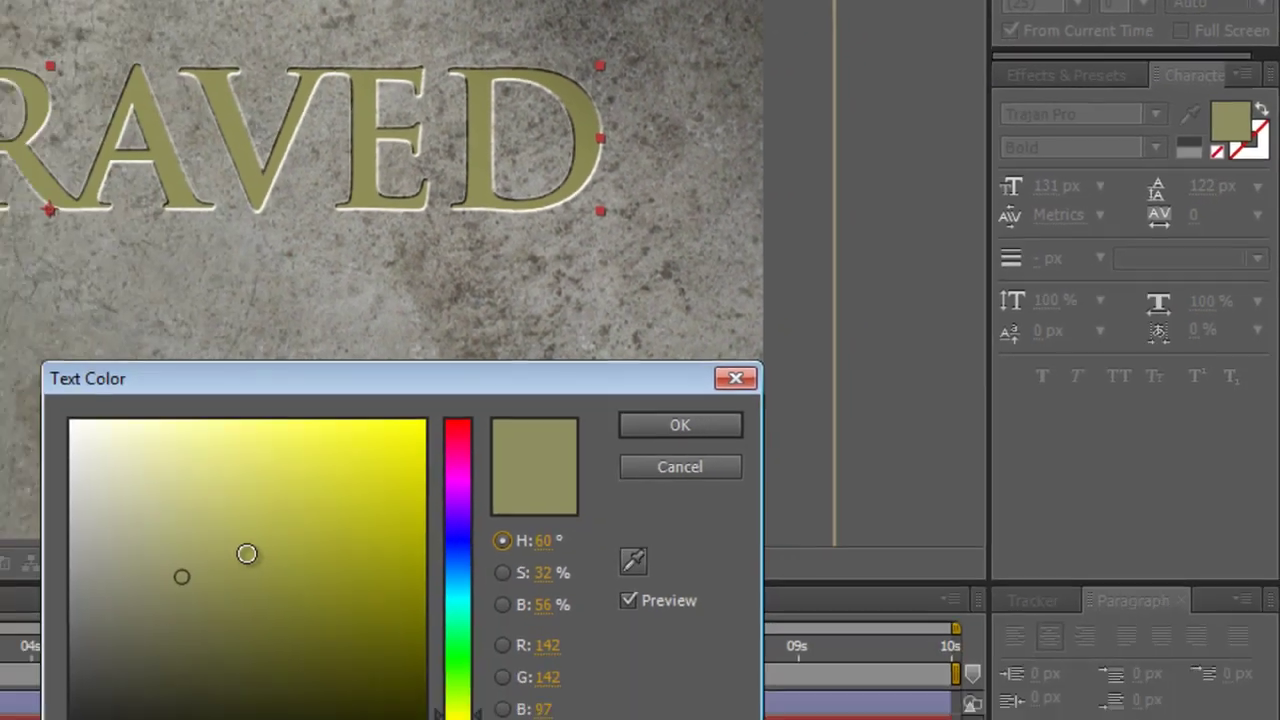
drag(246, 551, 368, 404)
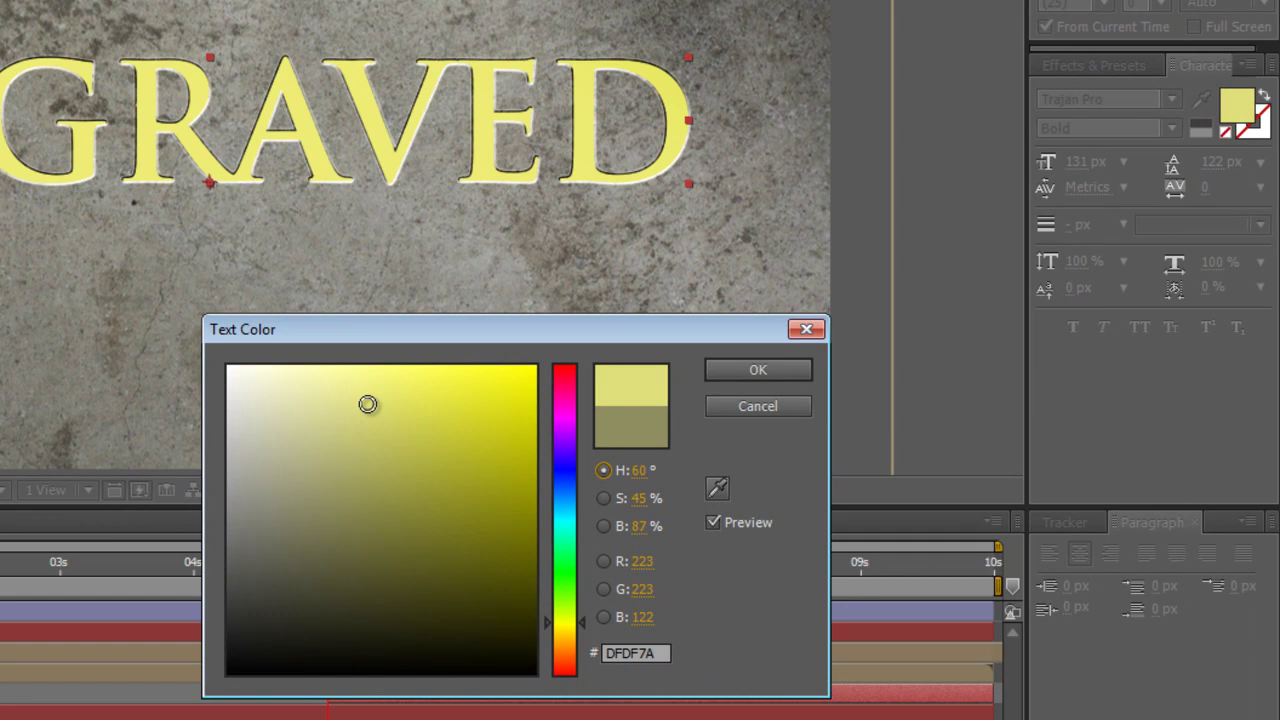
drag(368, 404, 371, 399)
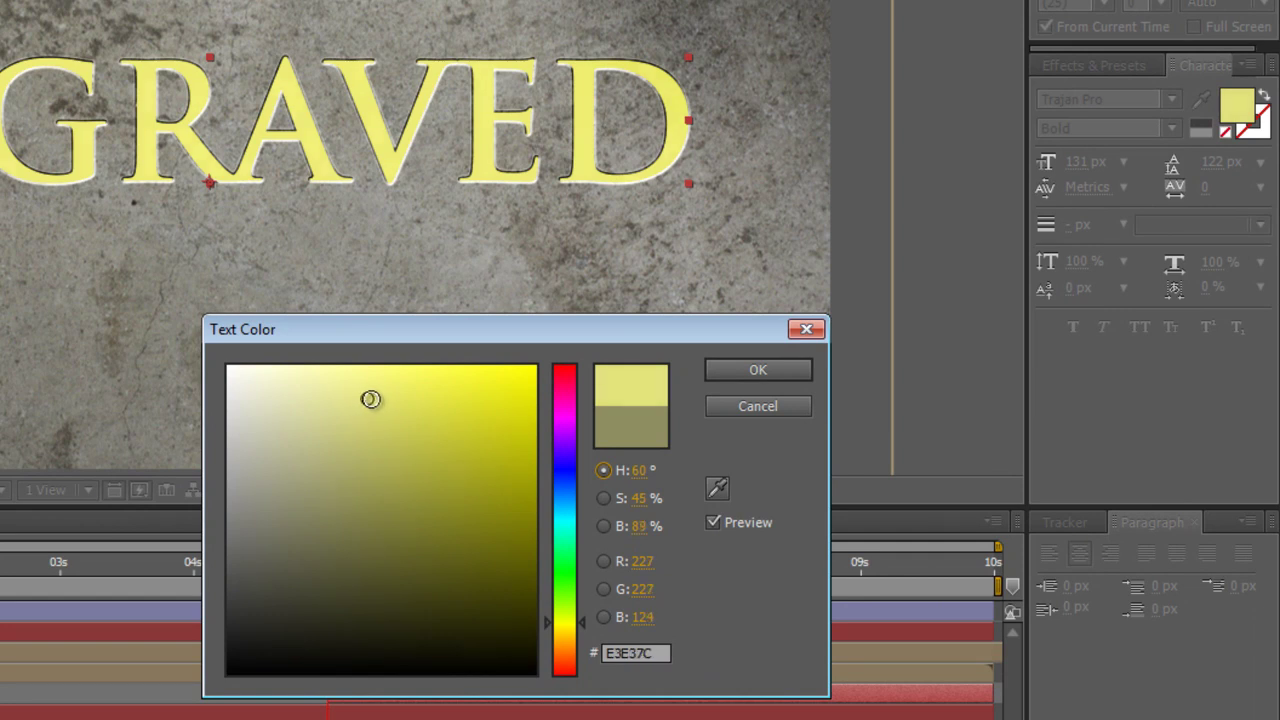
click(750, 369)
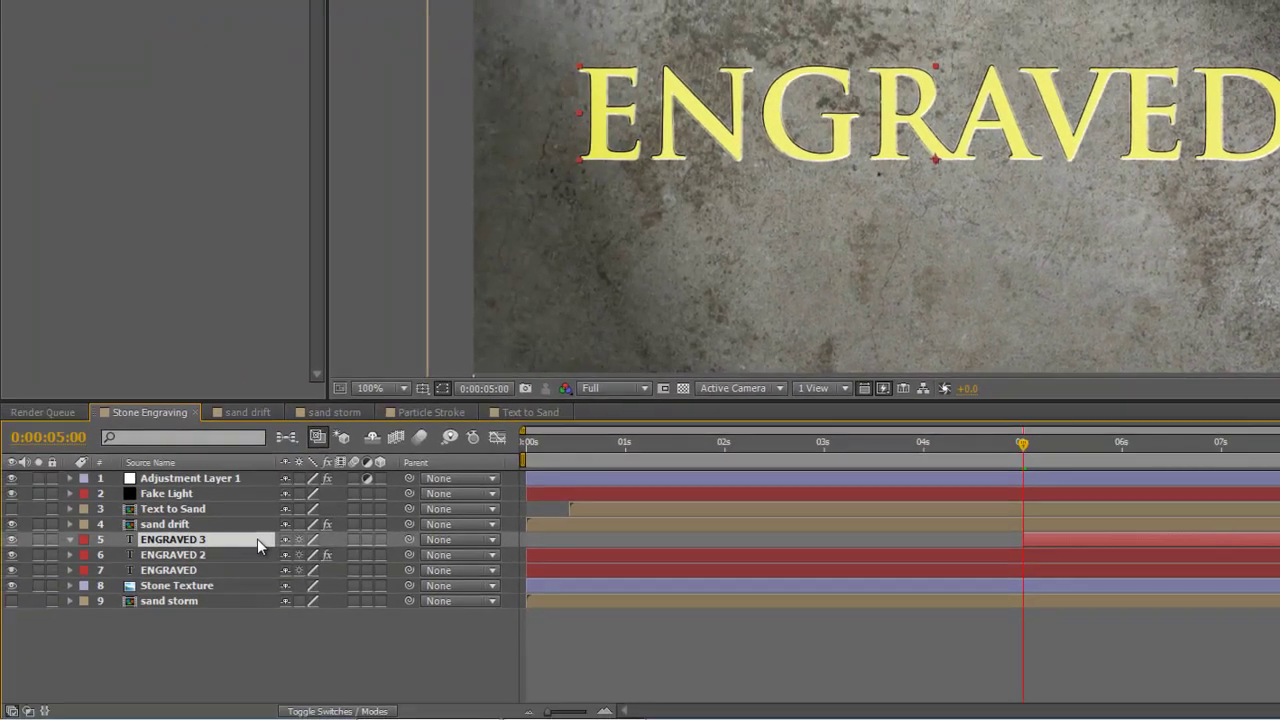
Step: Add a Bevel and Emboss layer style to ENGRAVED 3 with the Chisel Hard technique
right_click(257, 538)
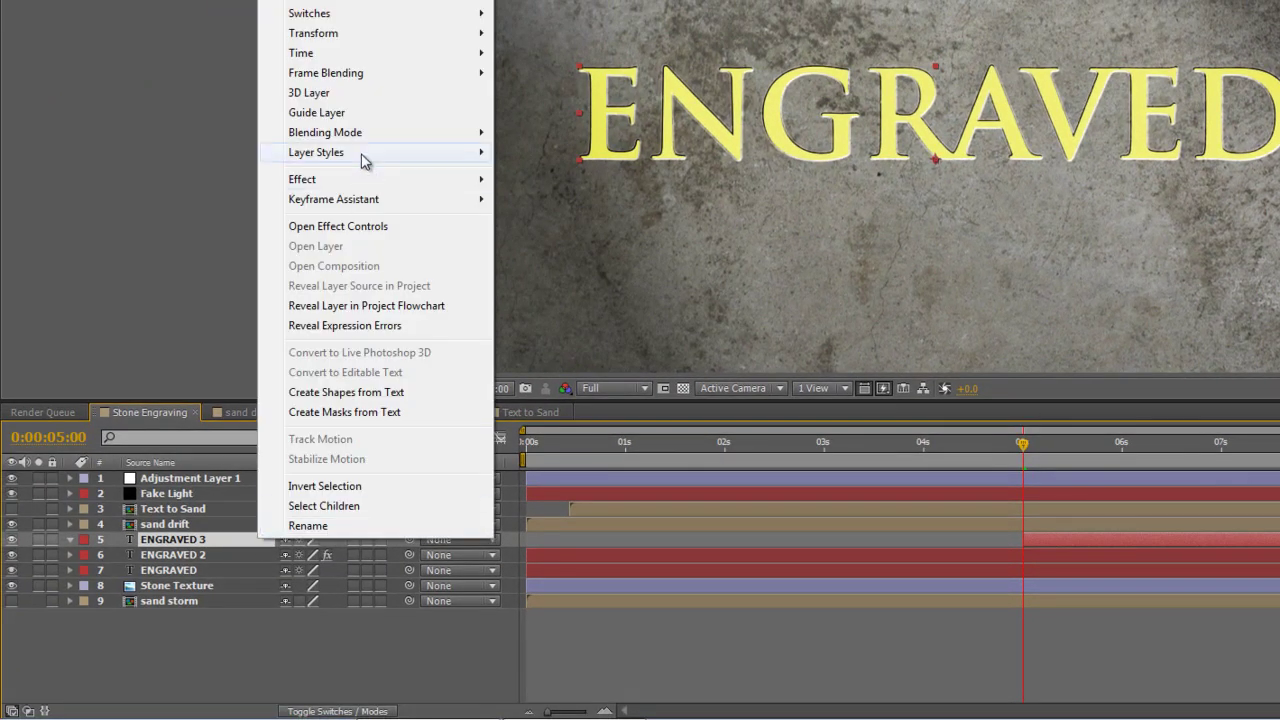
mouse_move(360, 153)
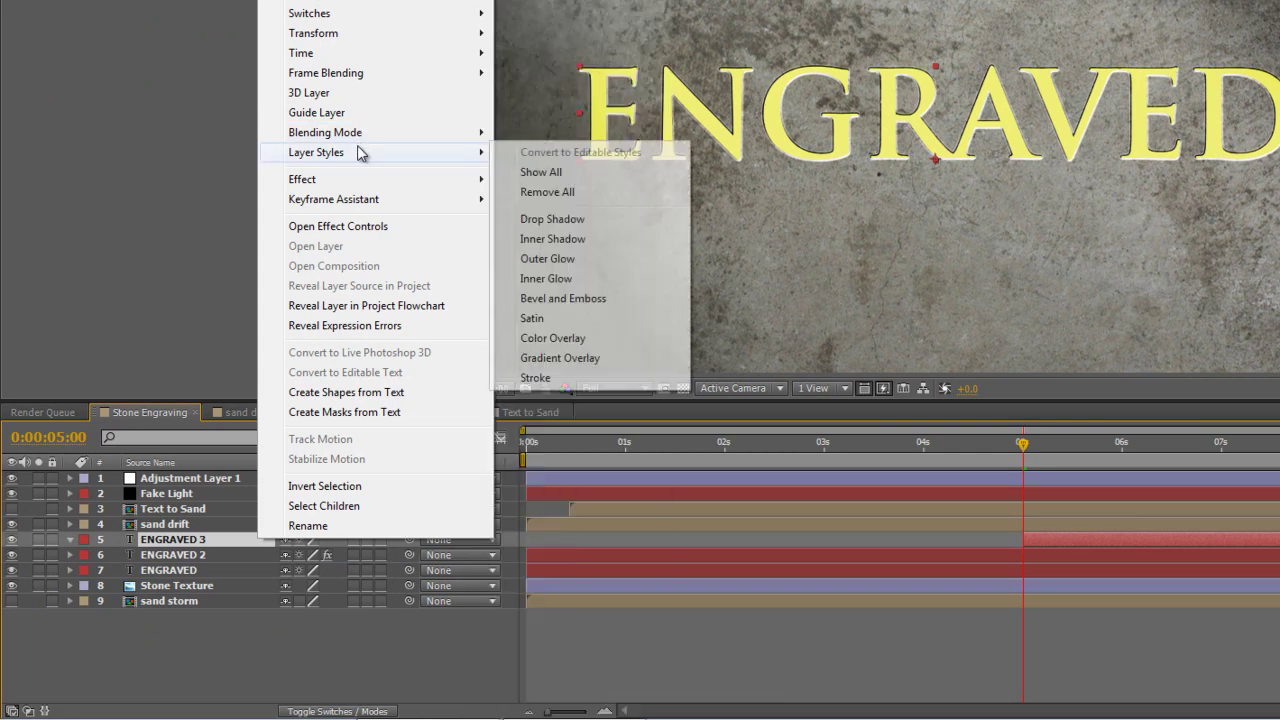
click(592, 298)
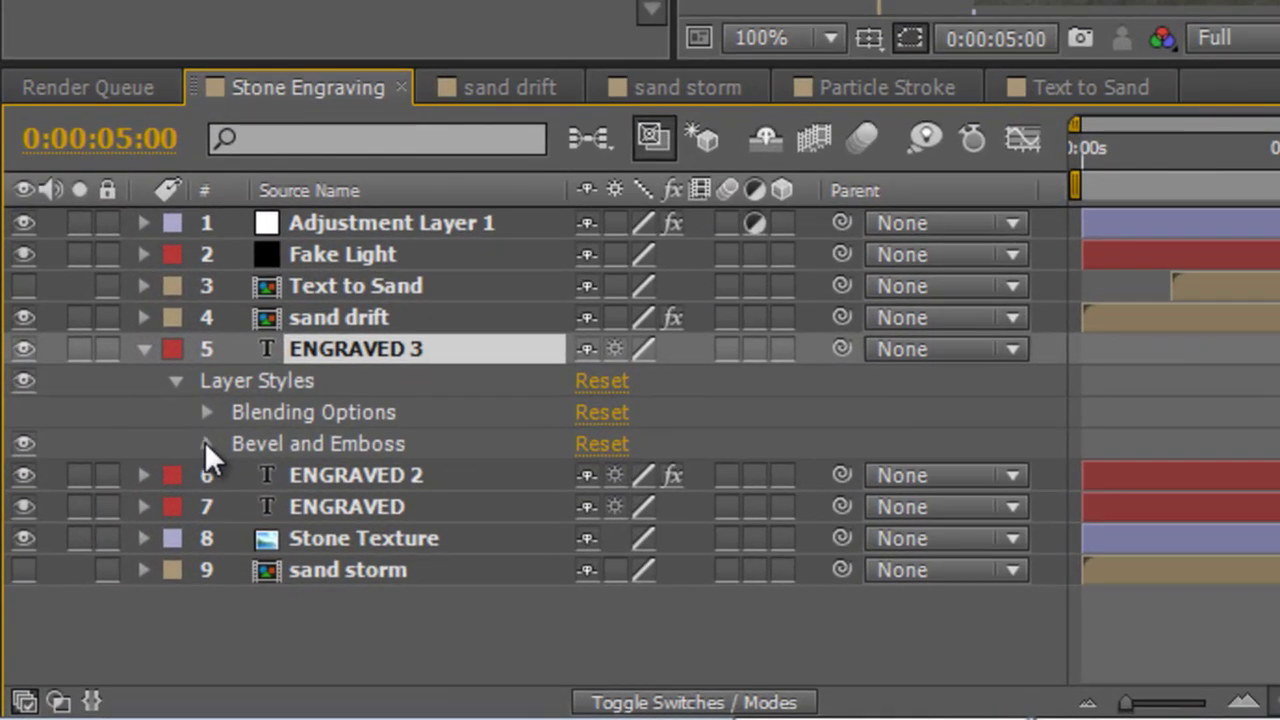
click(101, 585)
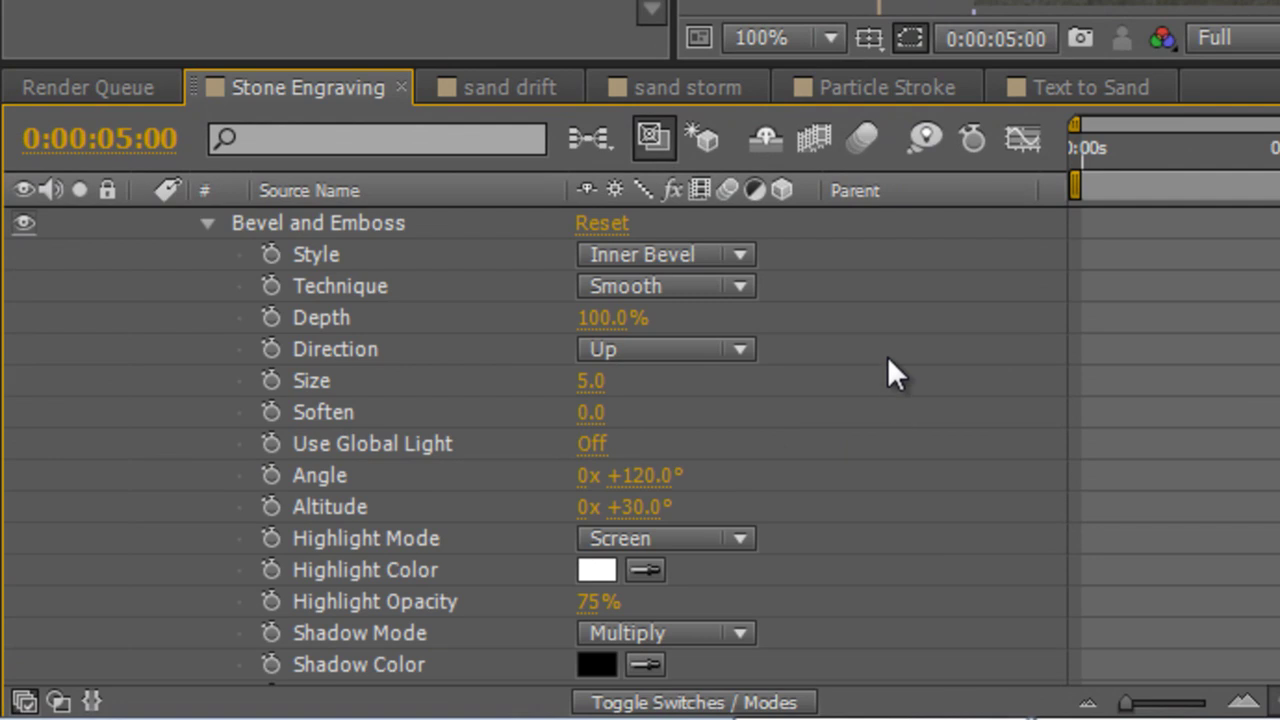
click(650, 287)
click(690, 367)
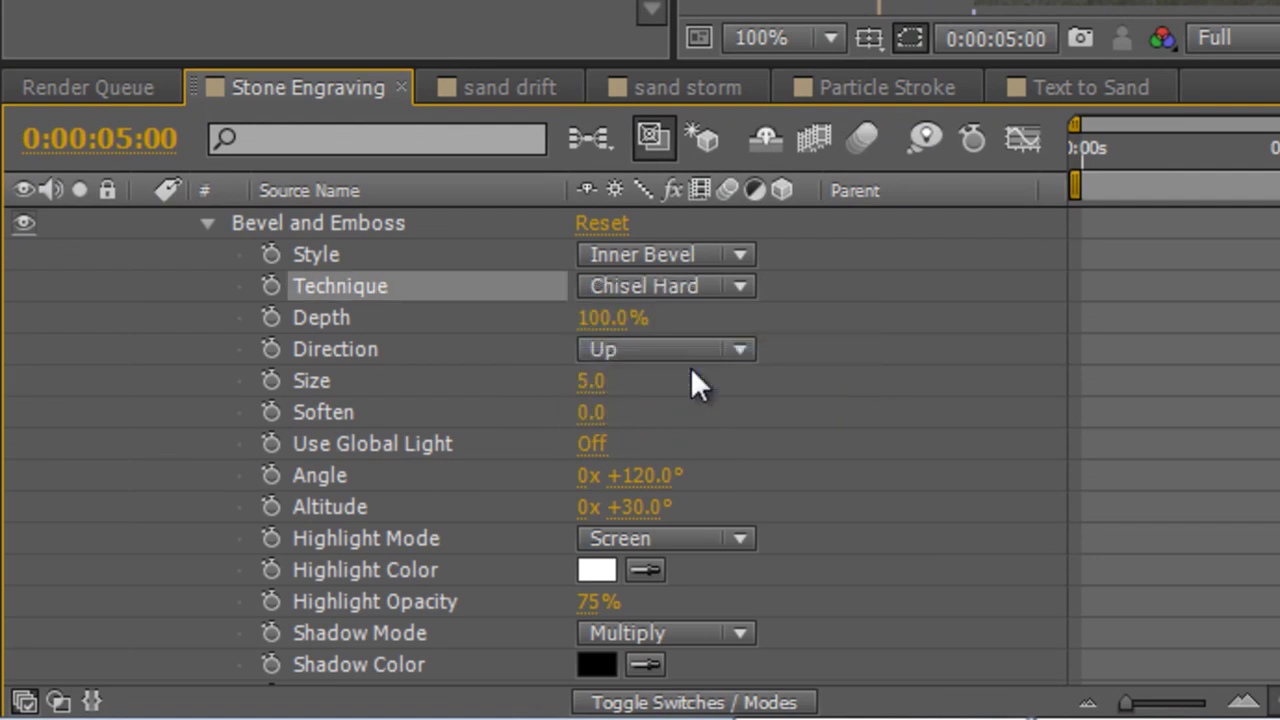
Step: Set the bevel Size to 15 and Soften to 3
click(588, 382)
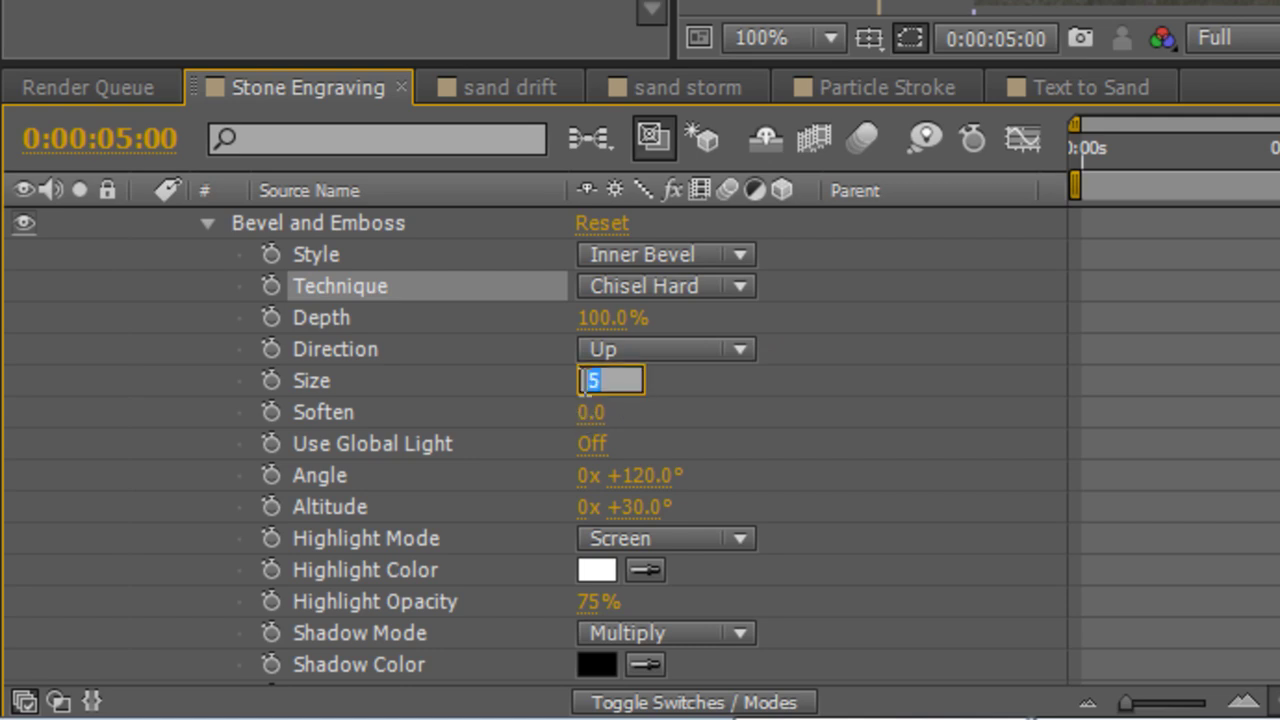
text(15)
key(Return)
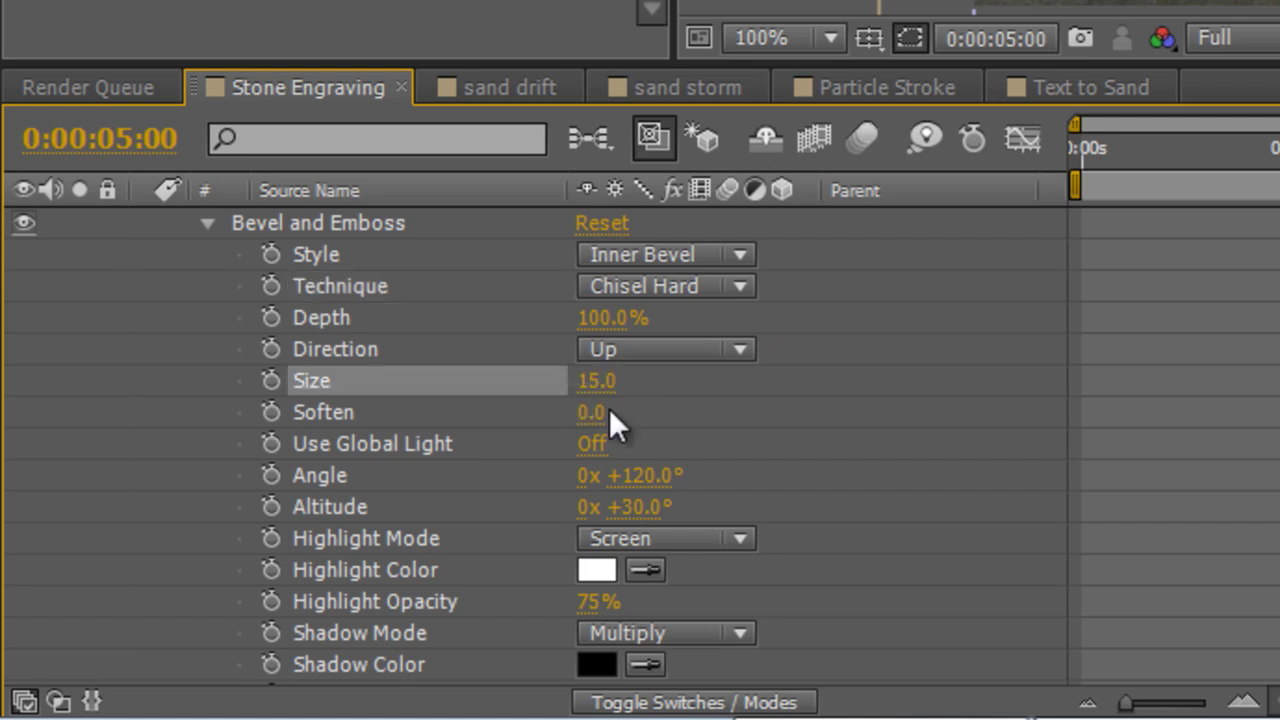
click(588, 412)
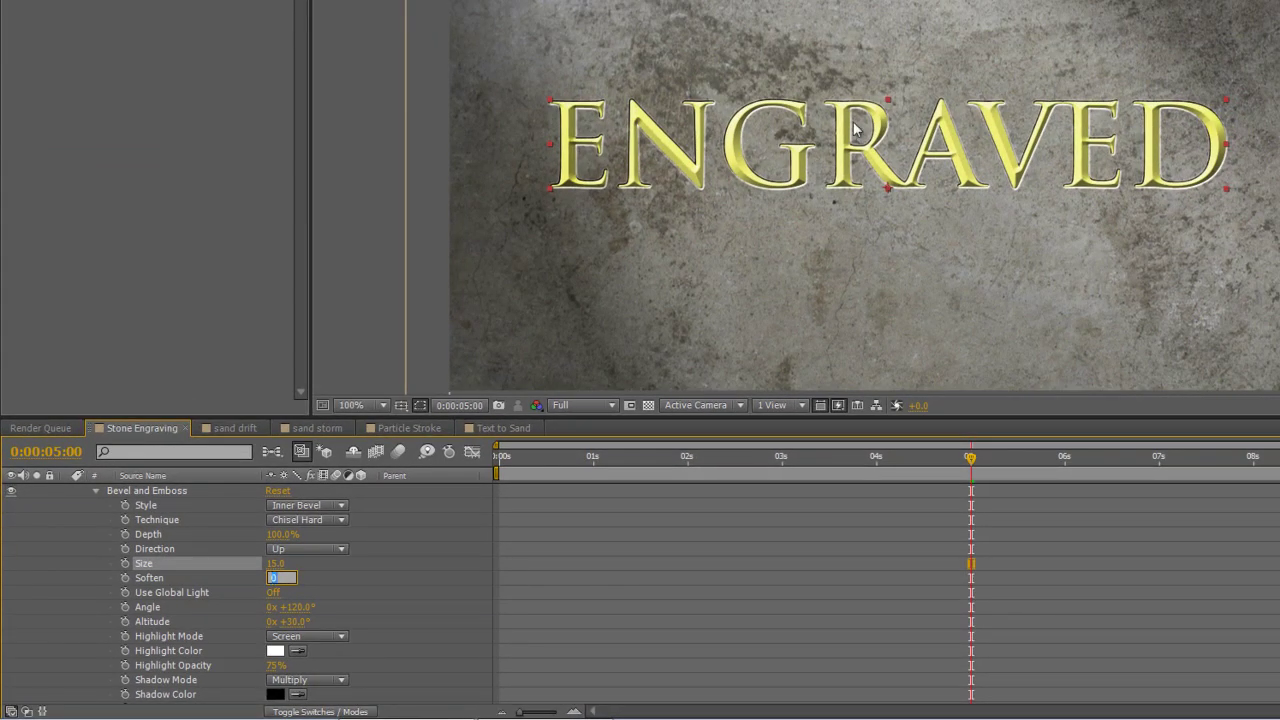
scroll(993, 129, up, 1)
scroll(978, 150, up, 1)
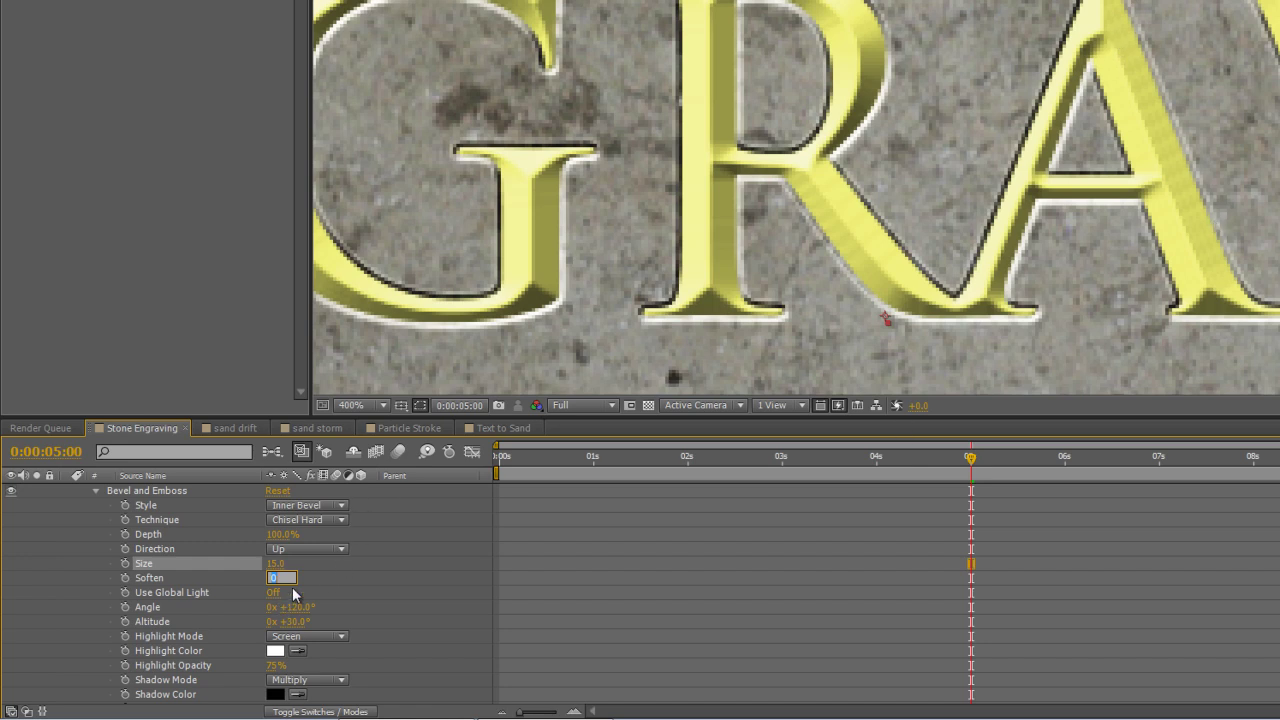
key(Return)
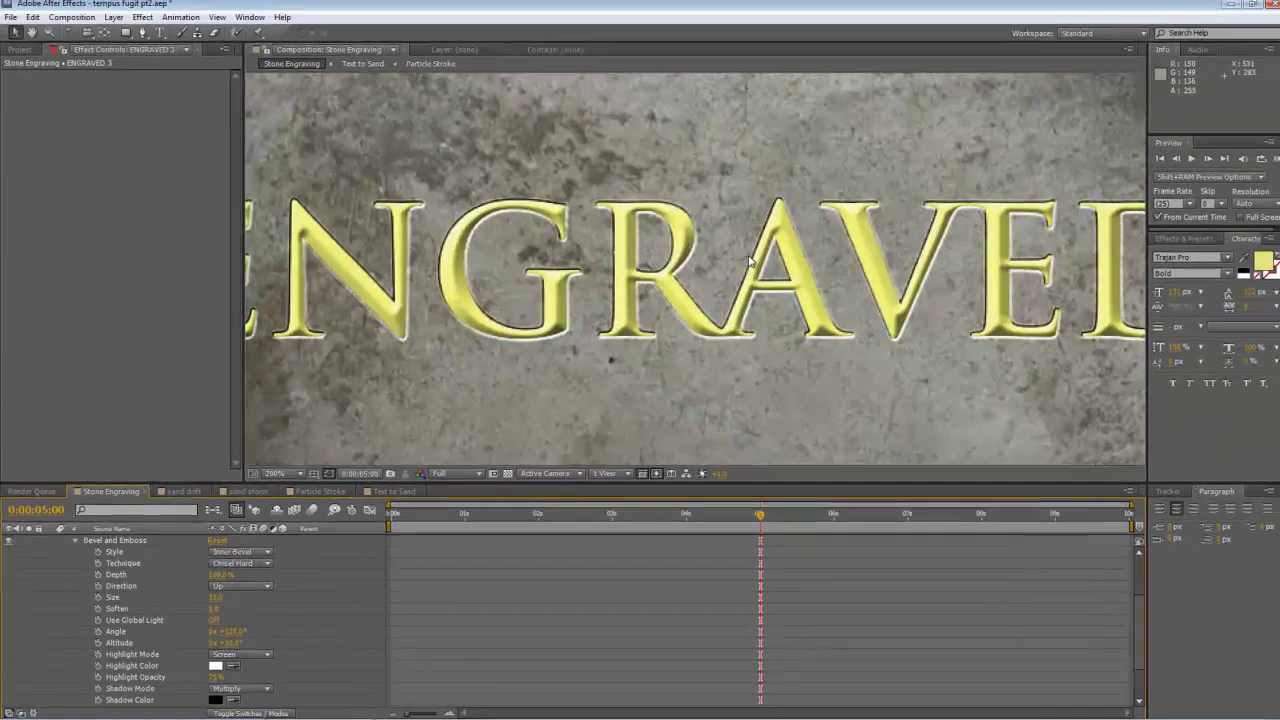
scroll(441, 610, down, 2)
scroll(709, 275, down, 2)
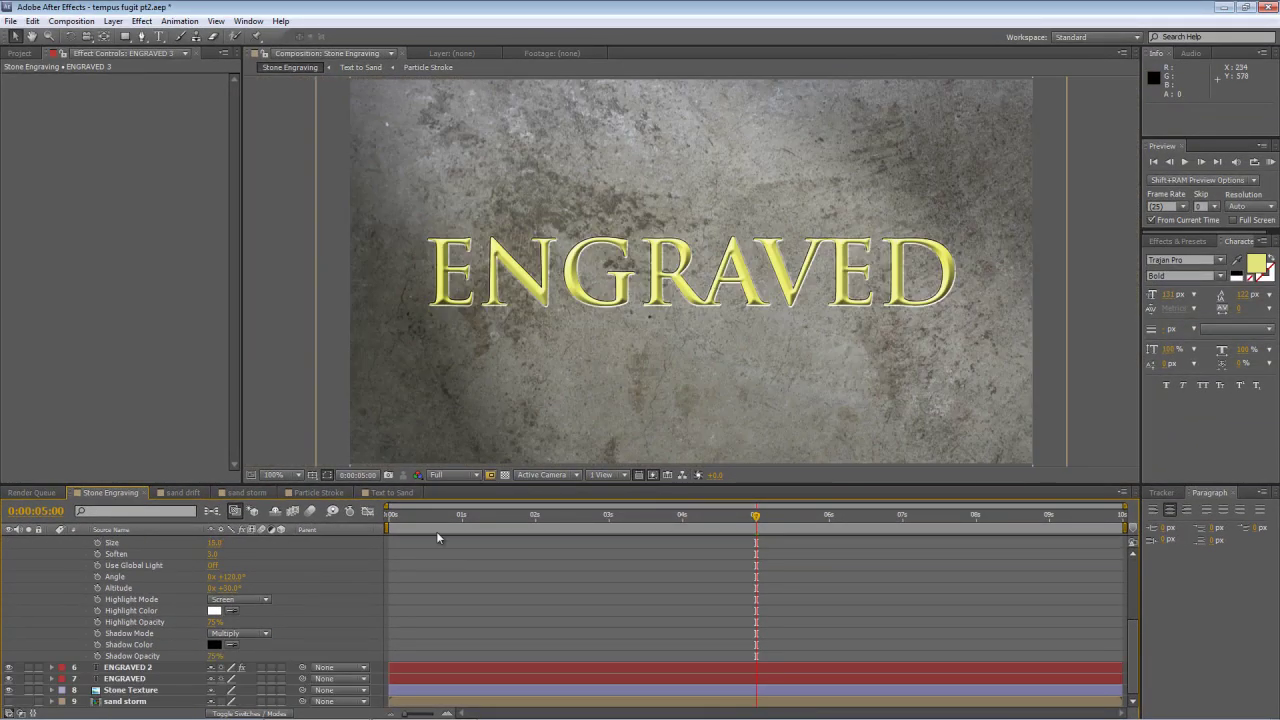
scroll(307, 601, up, 3)
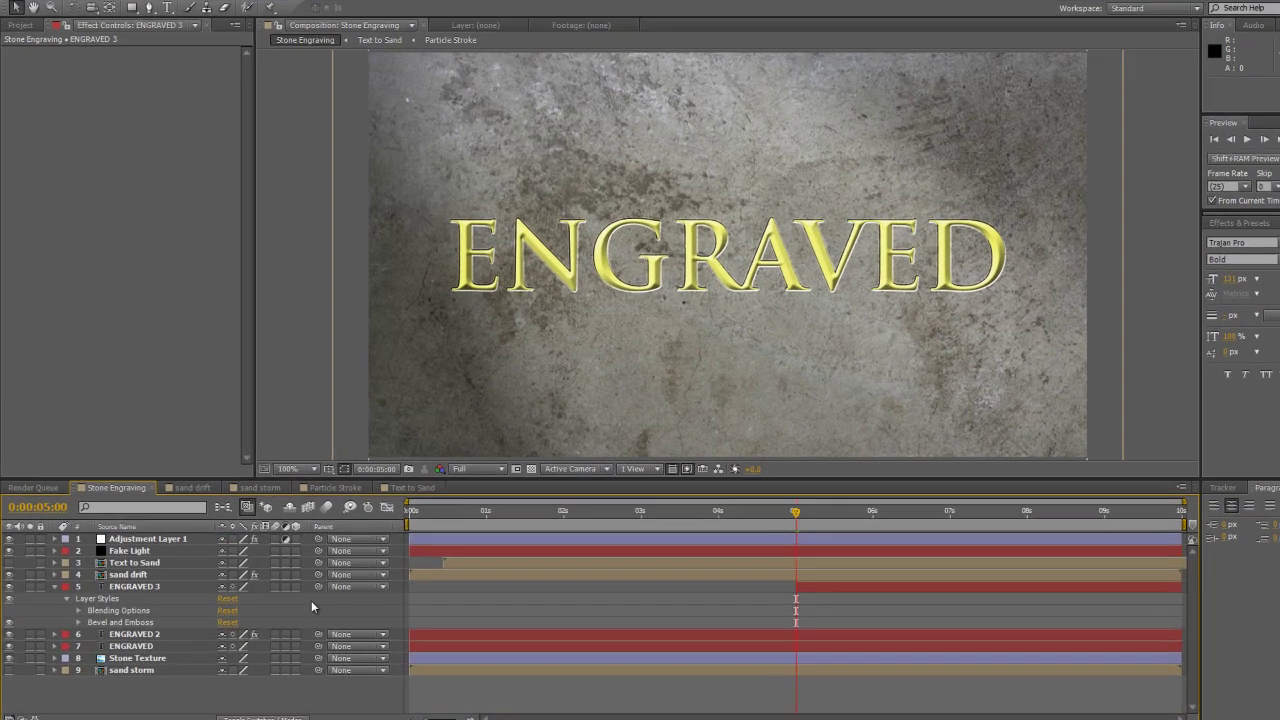
Step: Apply Layer Styles > Satin to ENGRAVED 3 and zoom in to inspect the sheen
key(Return)
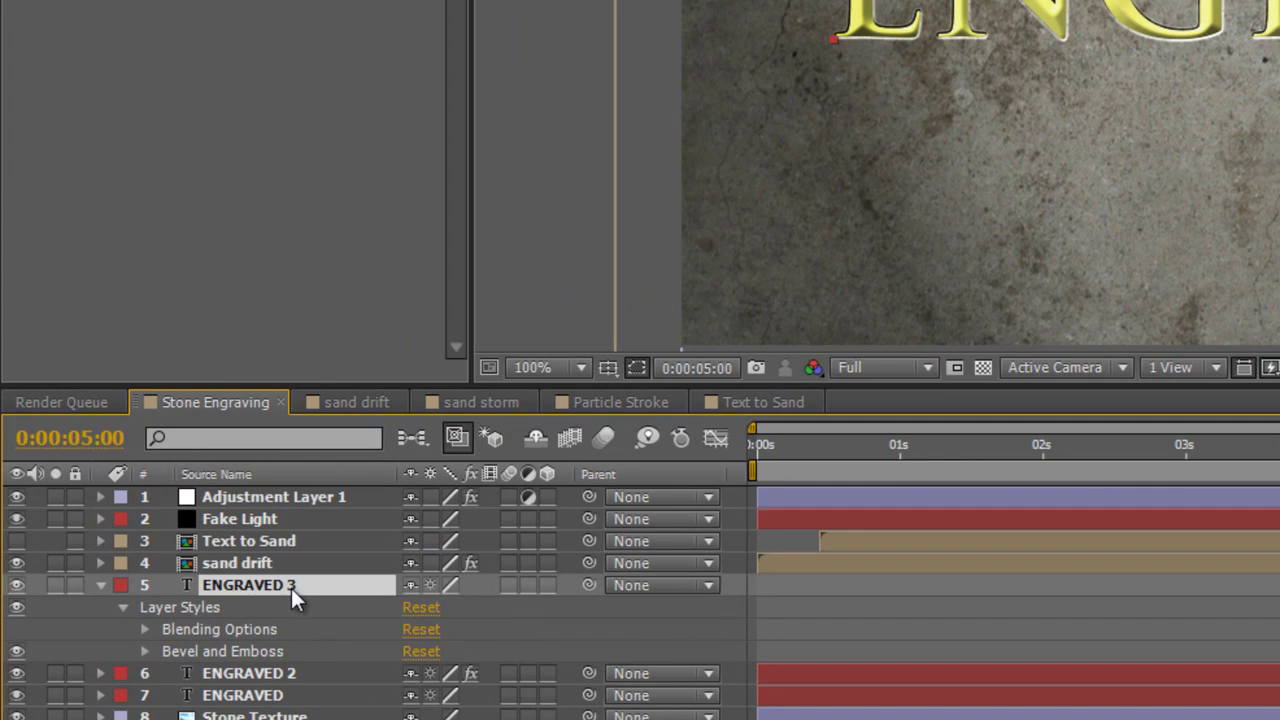
right_click(291, 588)
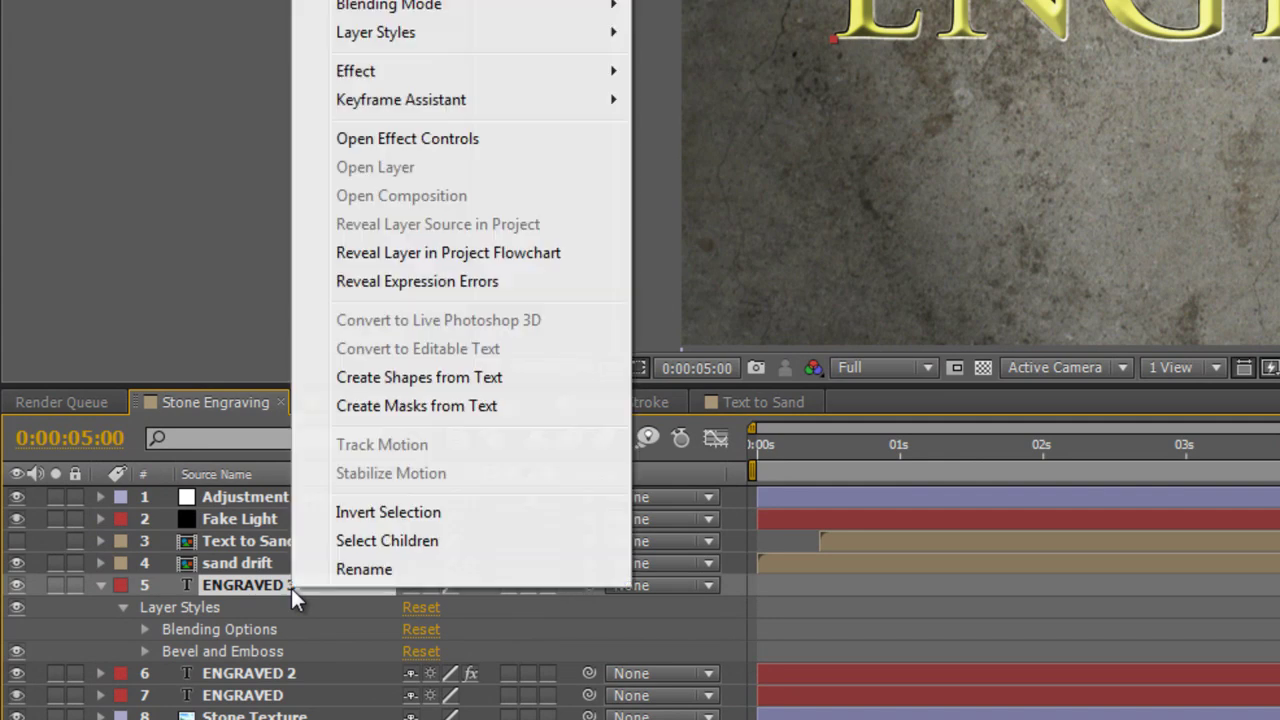
mouse_move(462, 38)
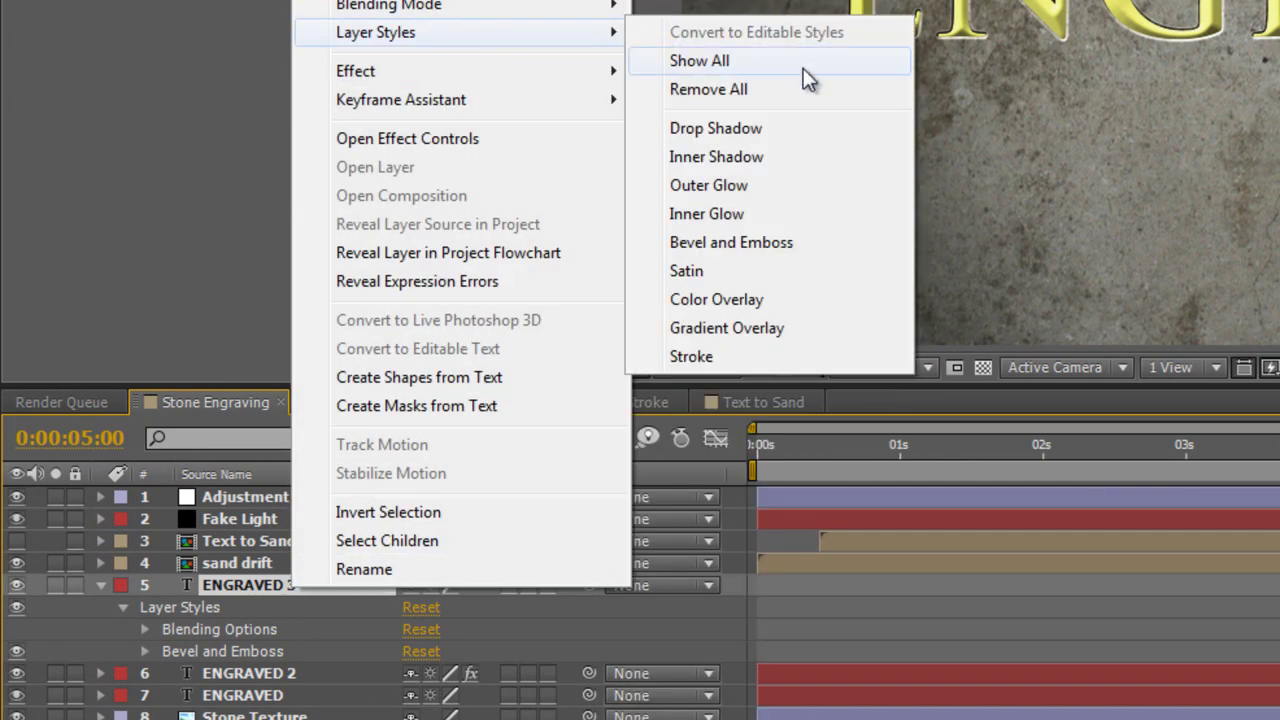
click(795, 283)
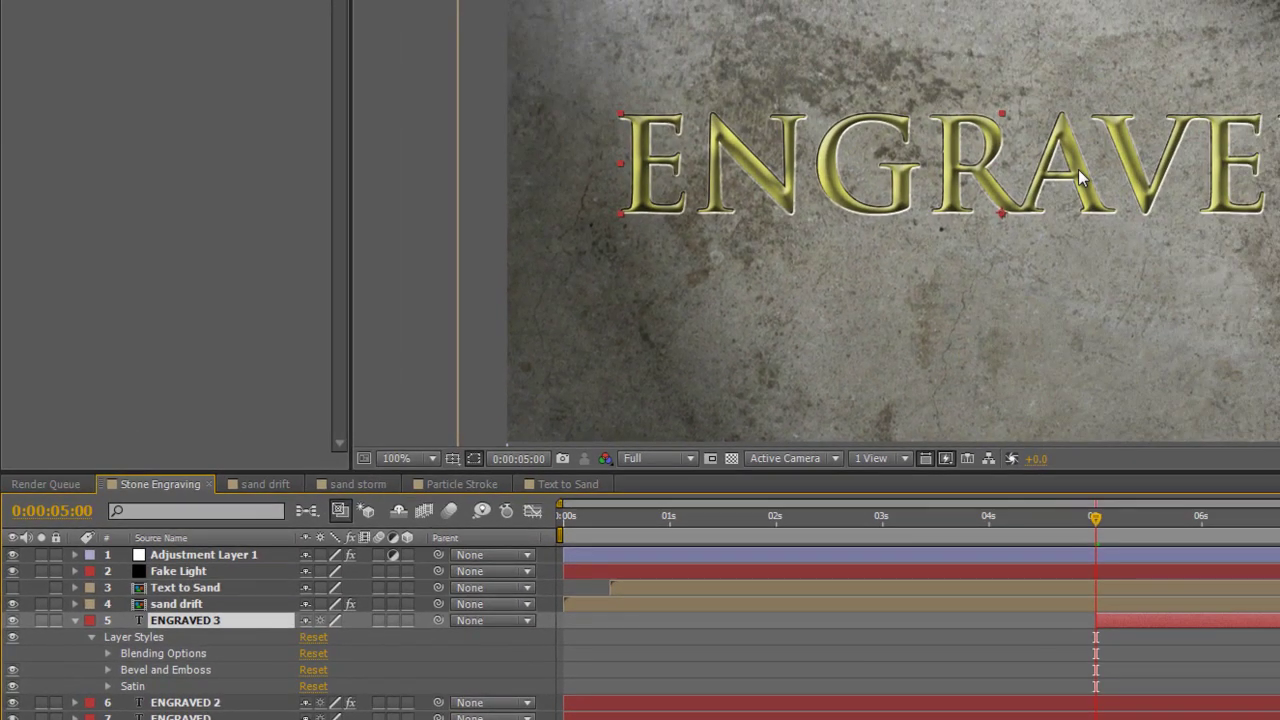
key(period)
key(comma)
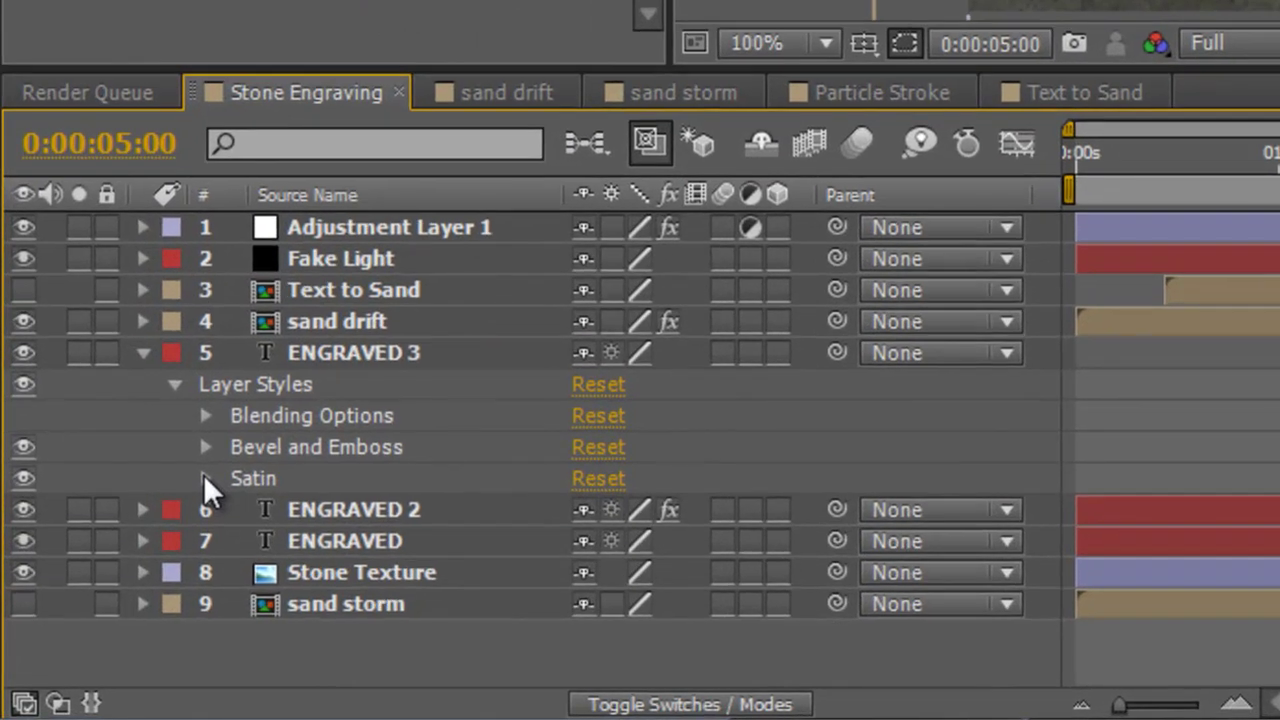
Step: Keyframe the Satin Angle from +19° at five seconds to -150° at the composition's end
click(205, 478)
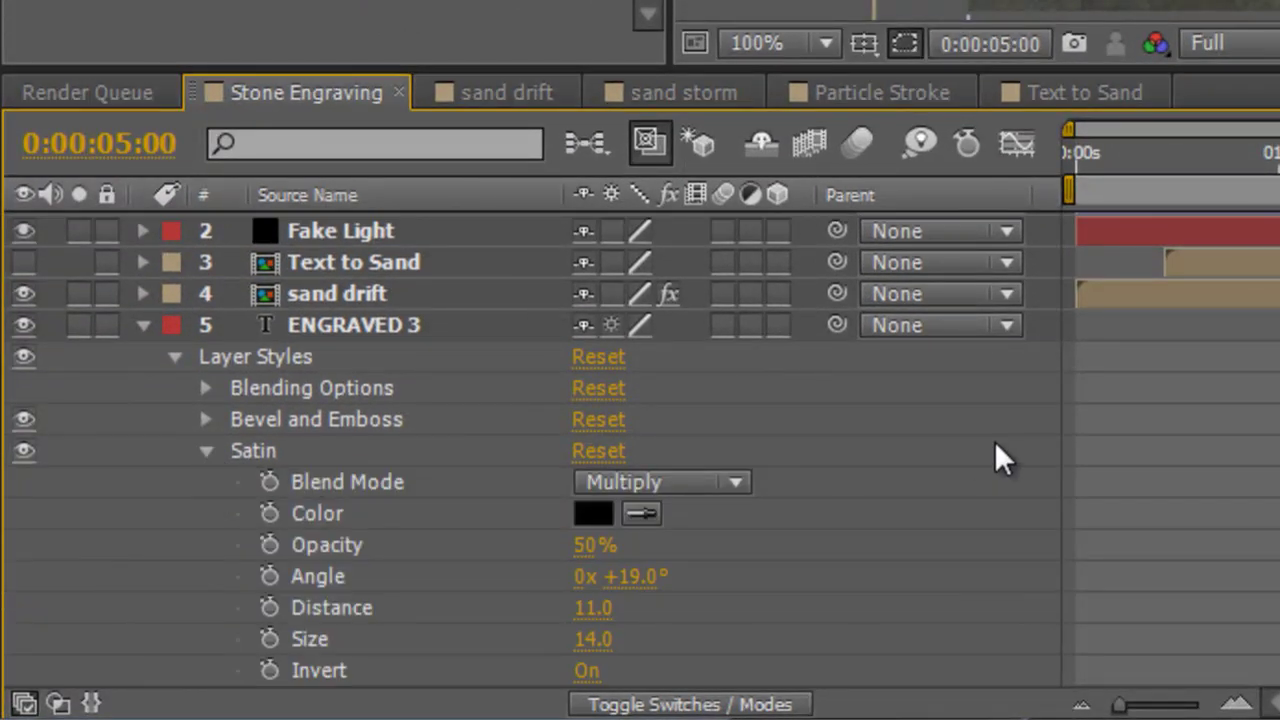
scroll(1000, 458, down, 3)
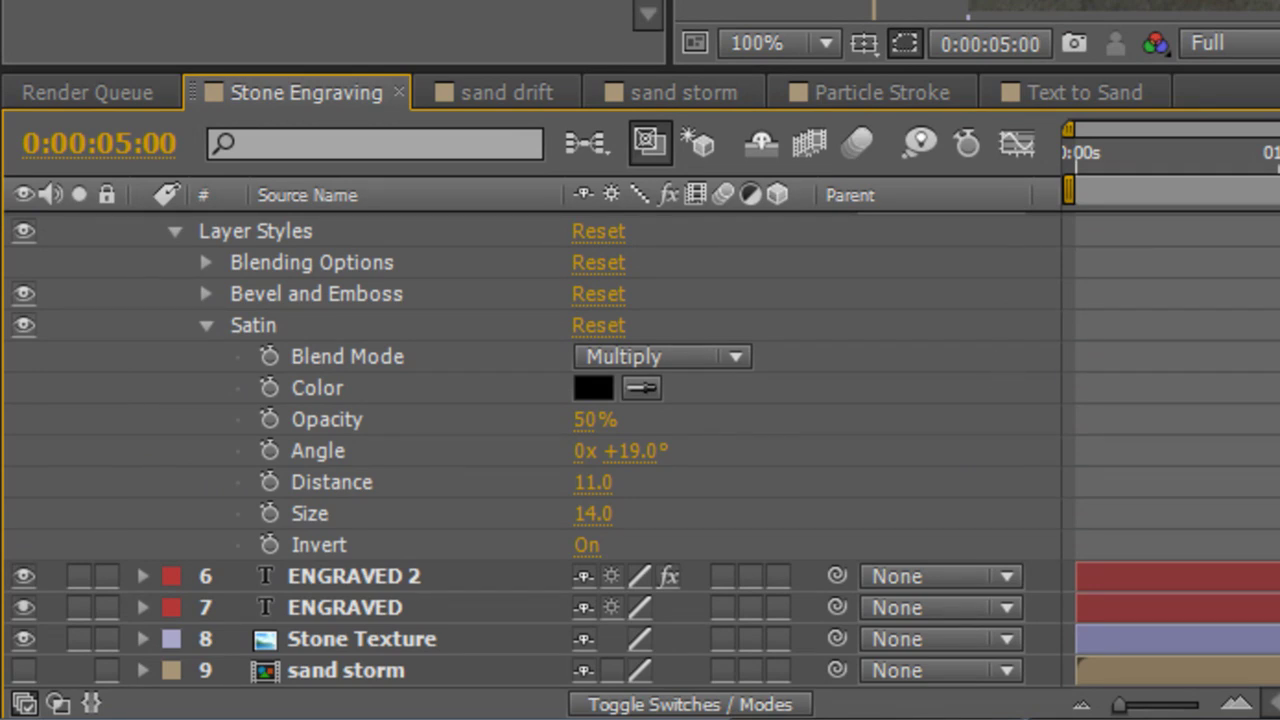
click(268, 451)
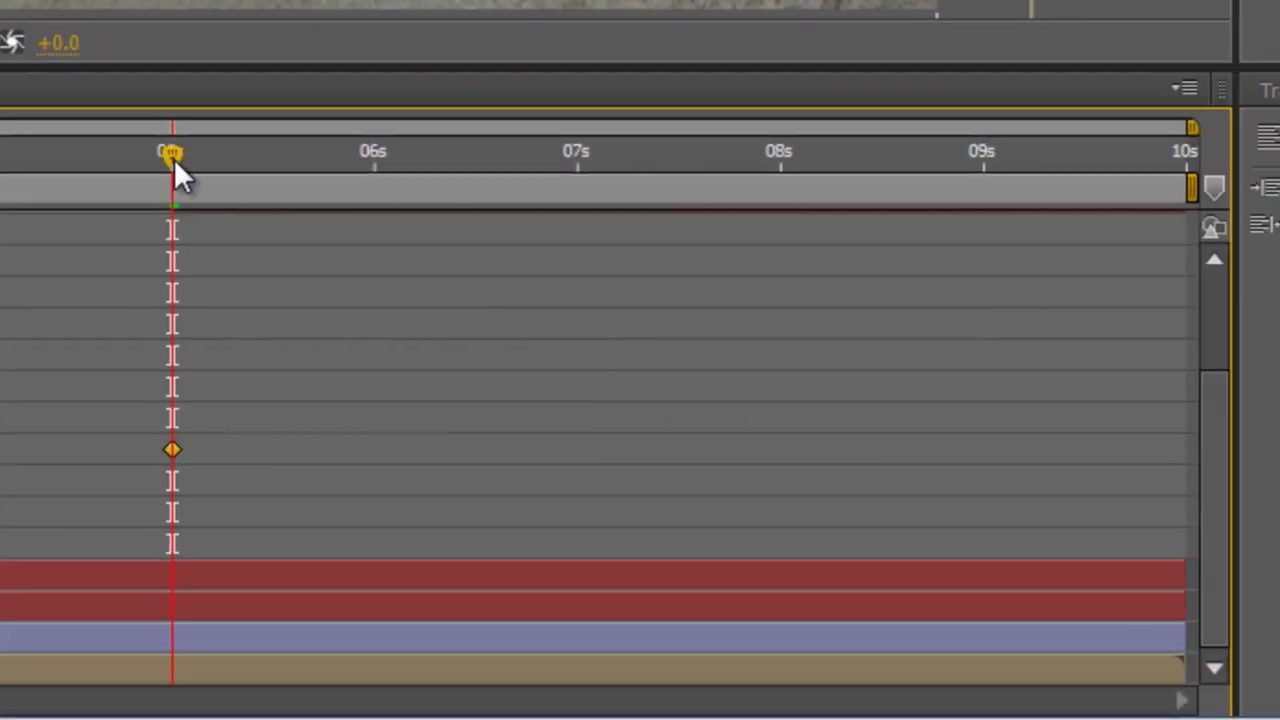
drag(174, 160, 1257, 194)
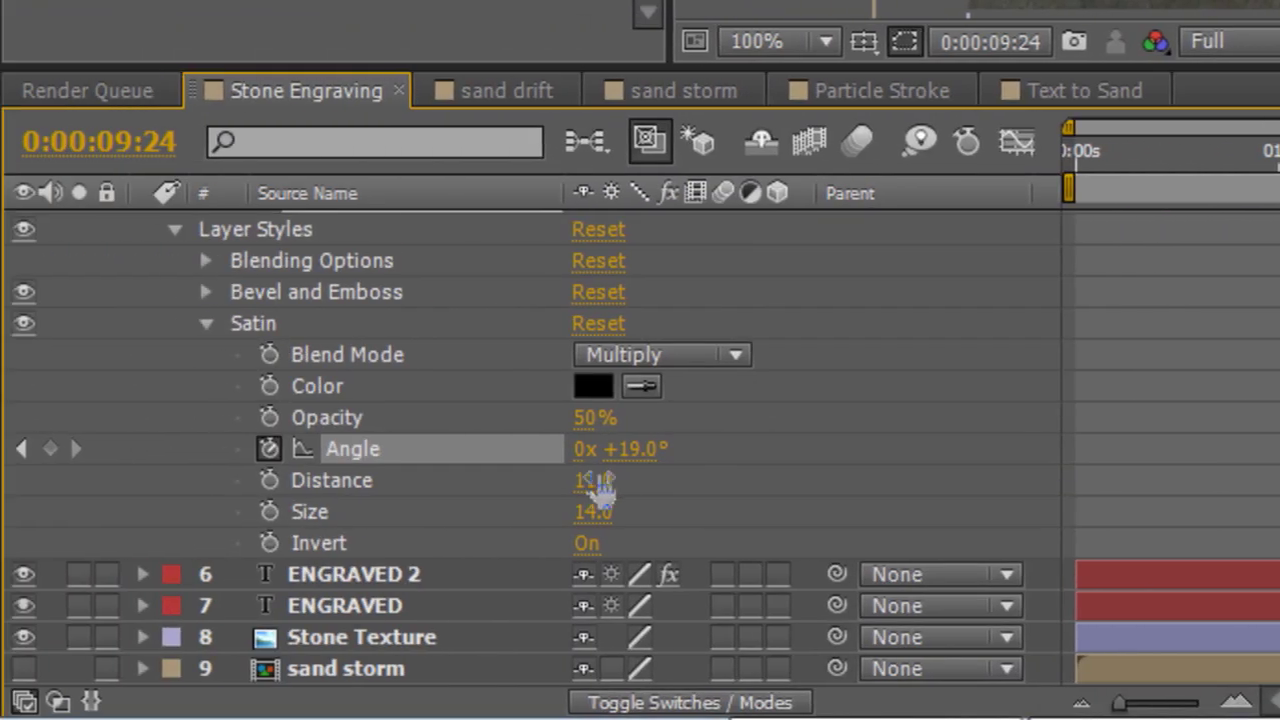
drag(640, 455, 337, 462)
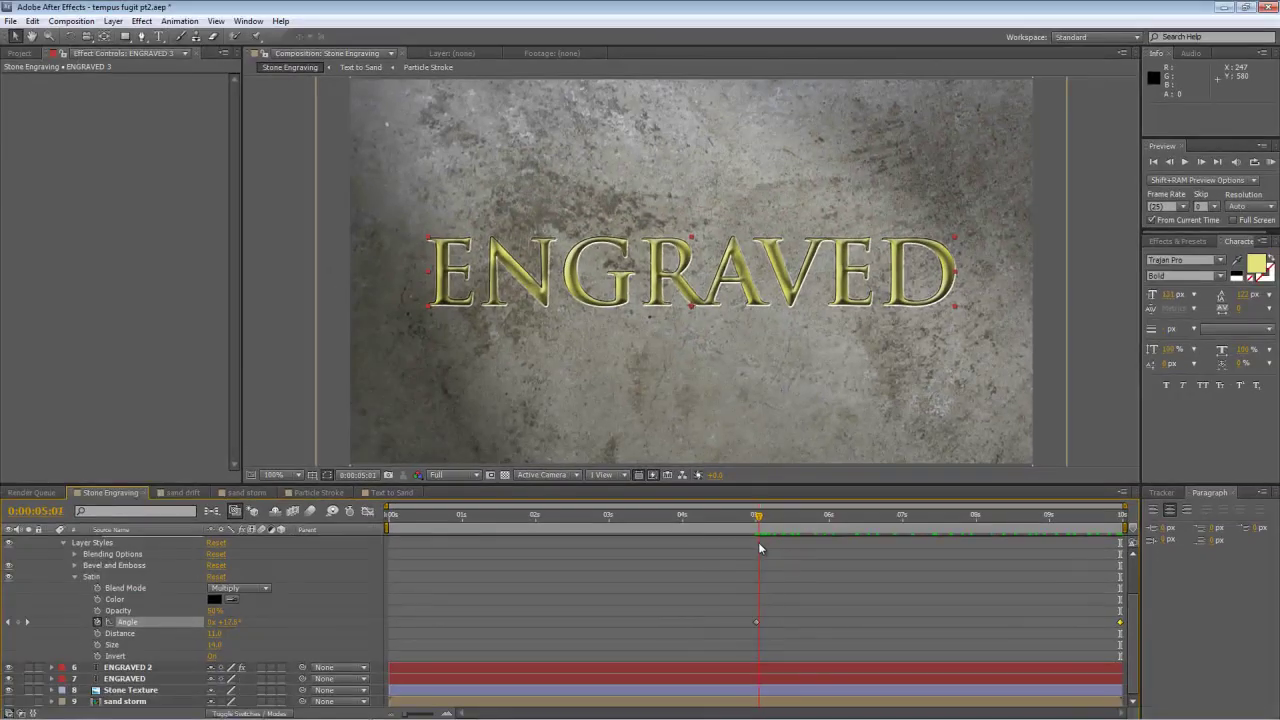
scroll(756, 542, up, 2)
Step: Keyframe ENGRAVED 3's Opacity from 0% at 5:00 to 100% at 5:20
click(125, 587)
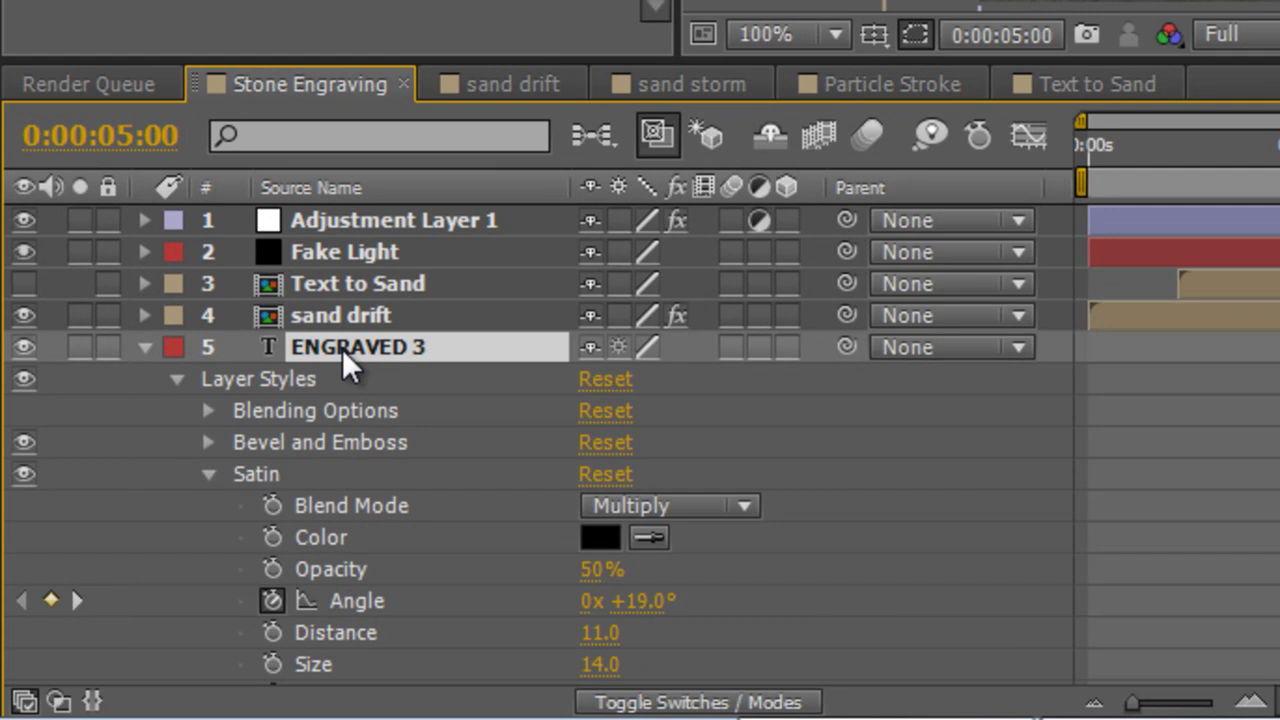
key(t)
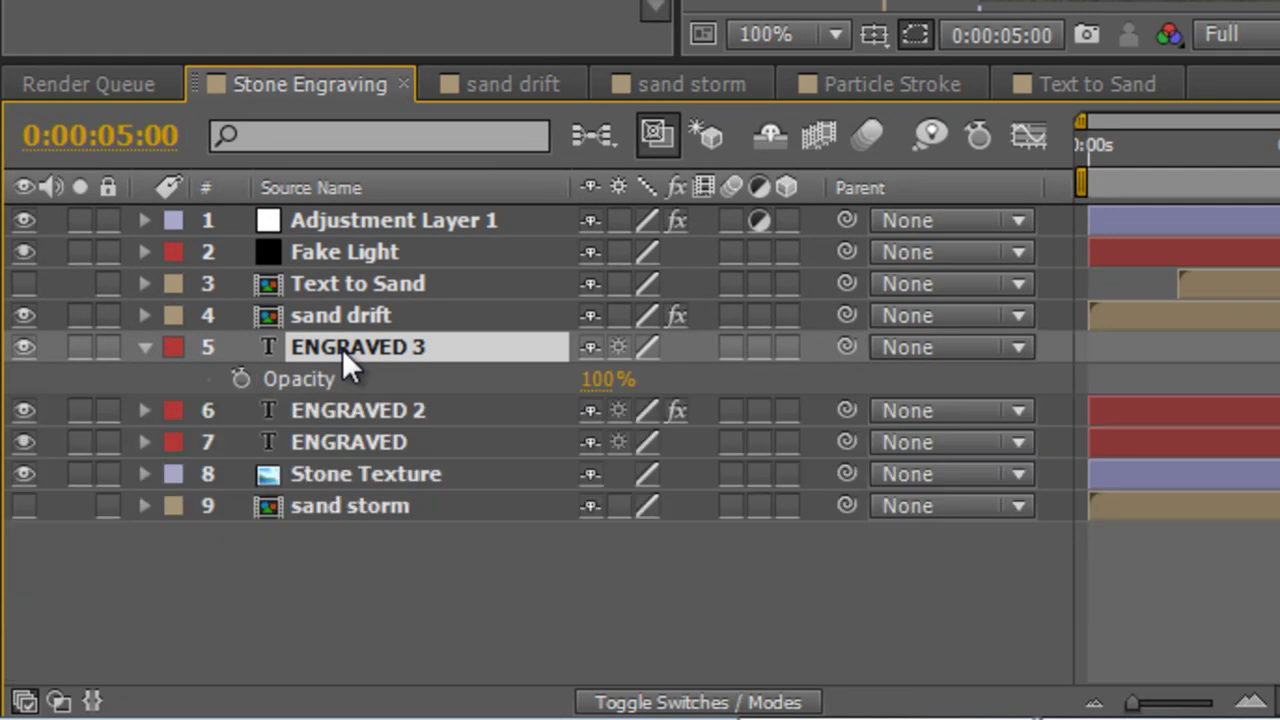
click(237, 381)
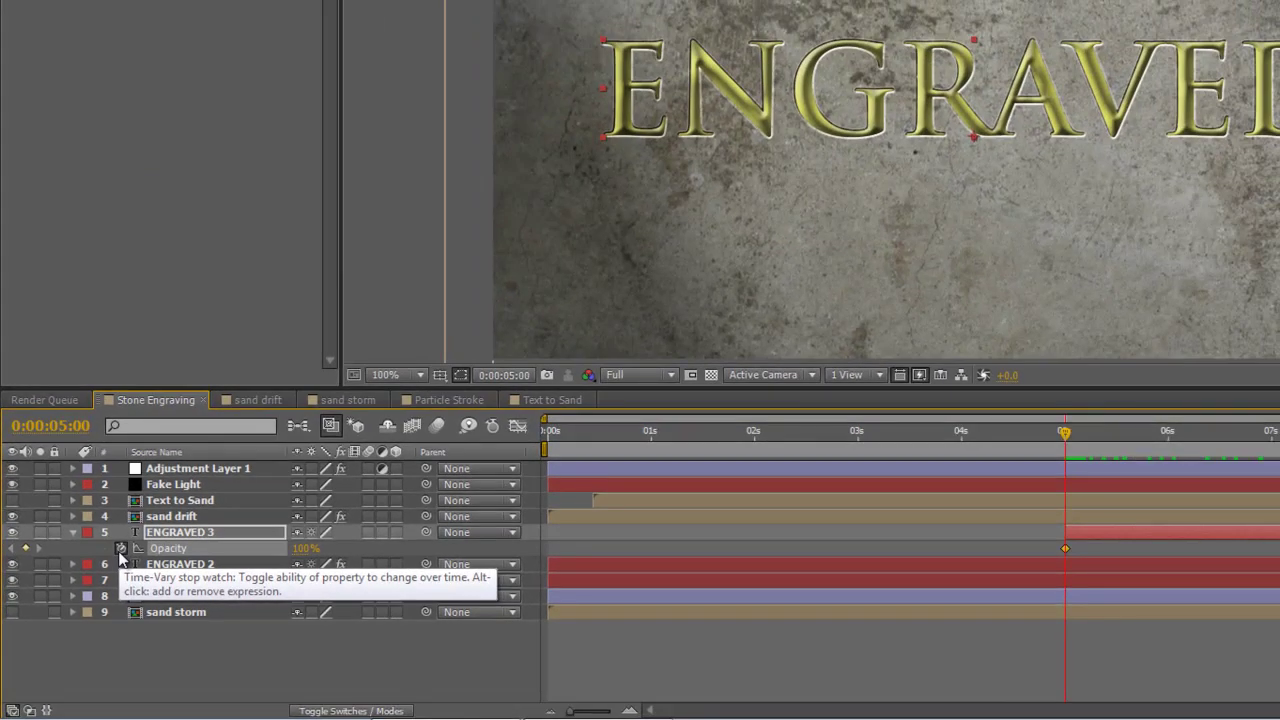
key(space)
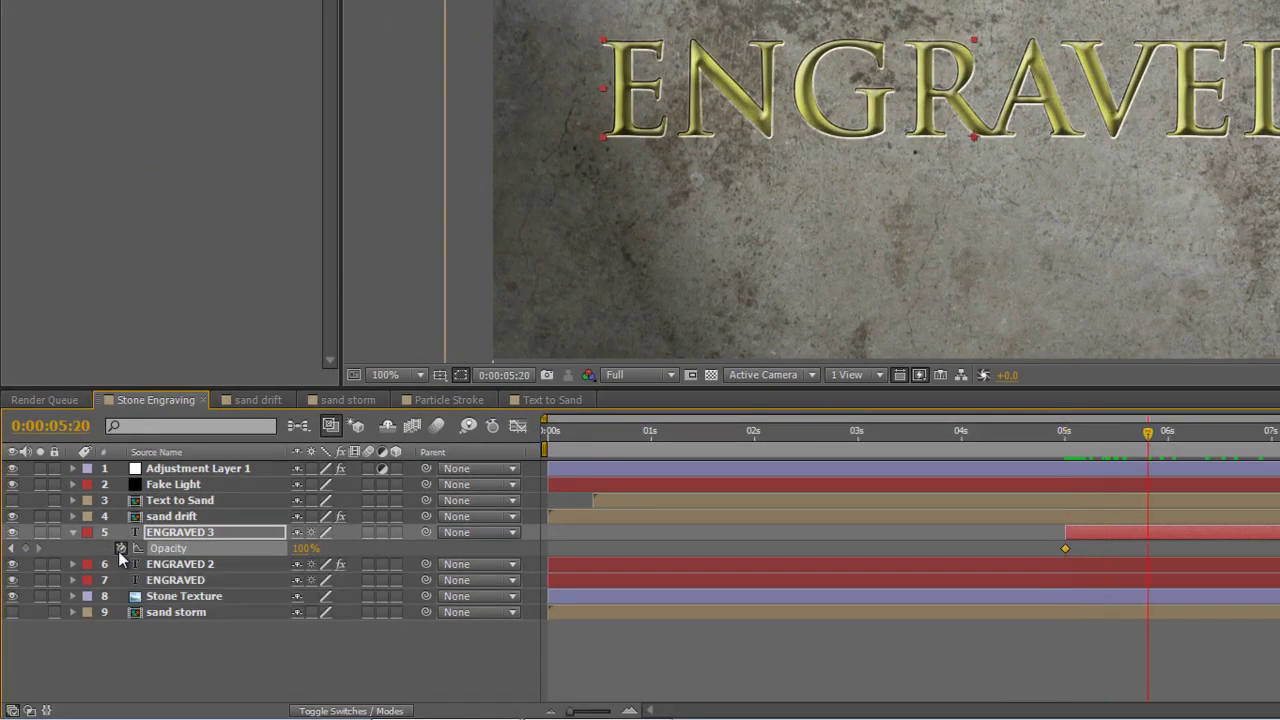
click(25, 548)
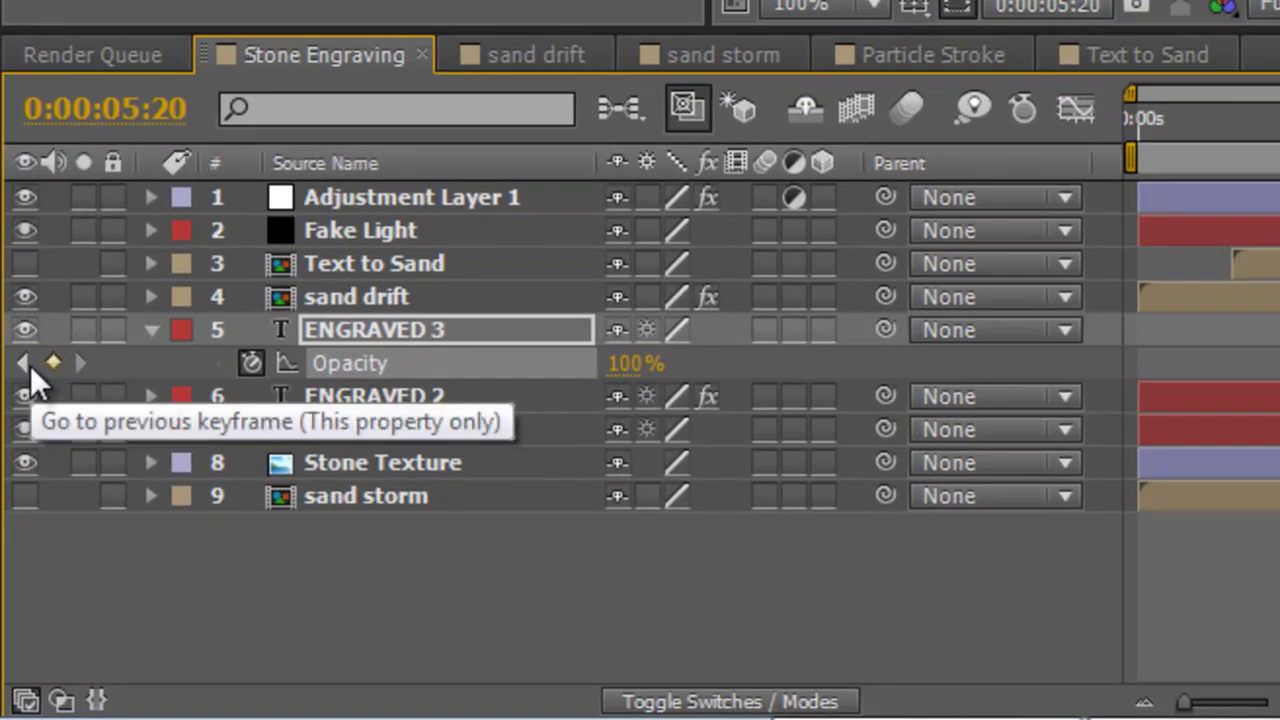
click(28, 365)
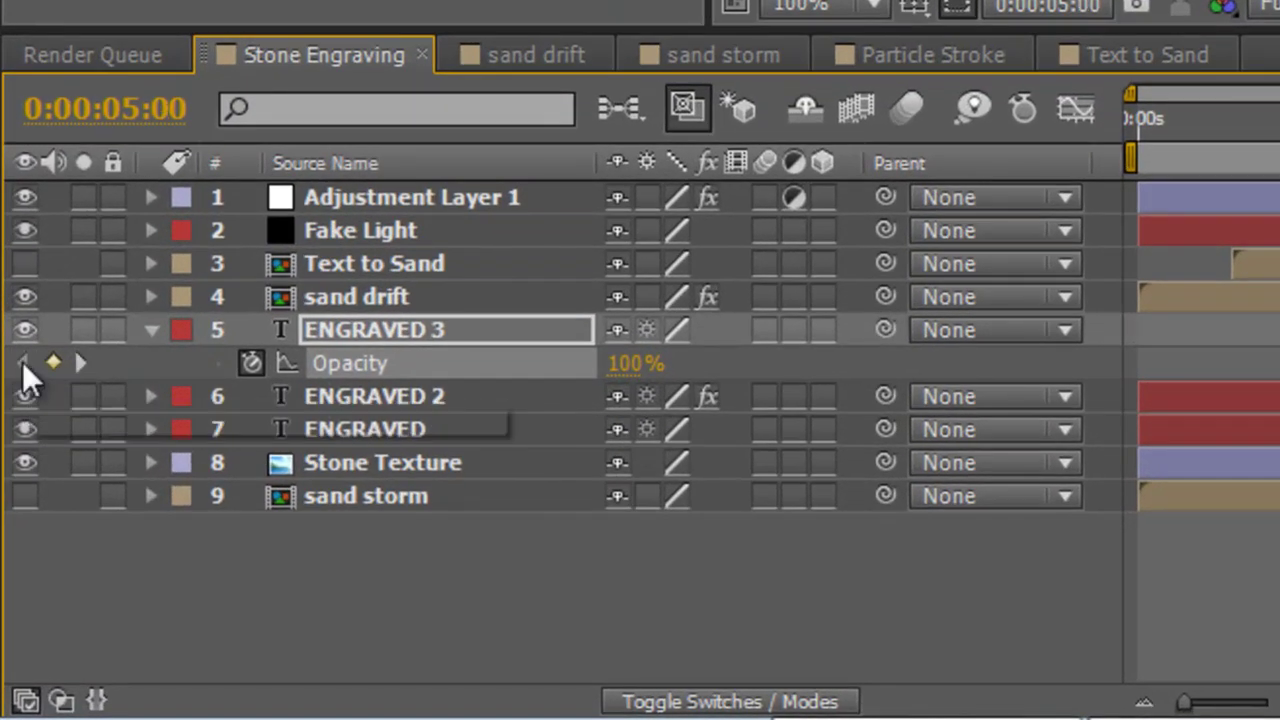
click(625, 372)
text(0)
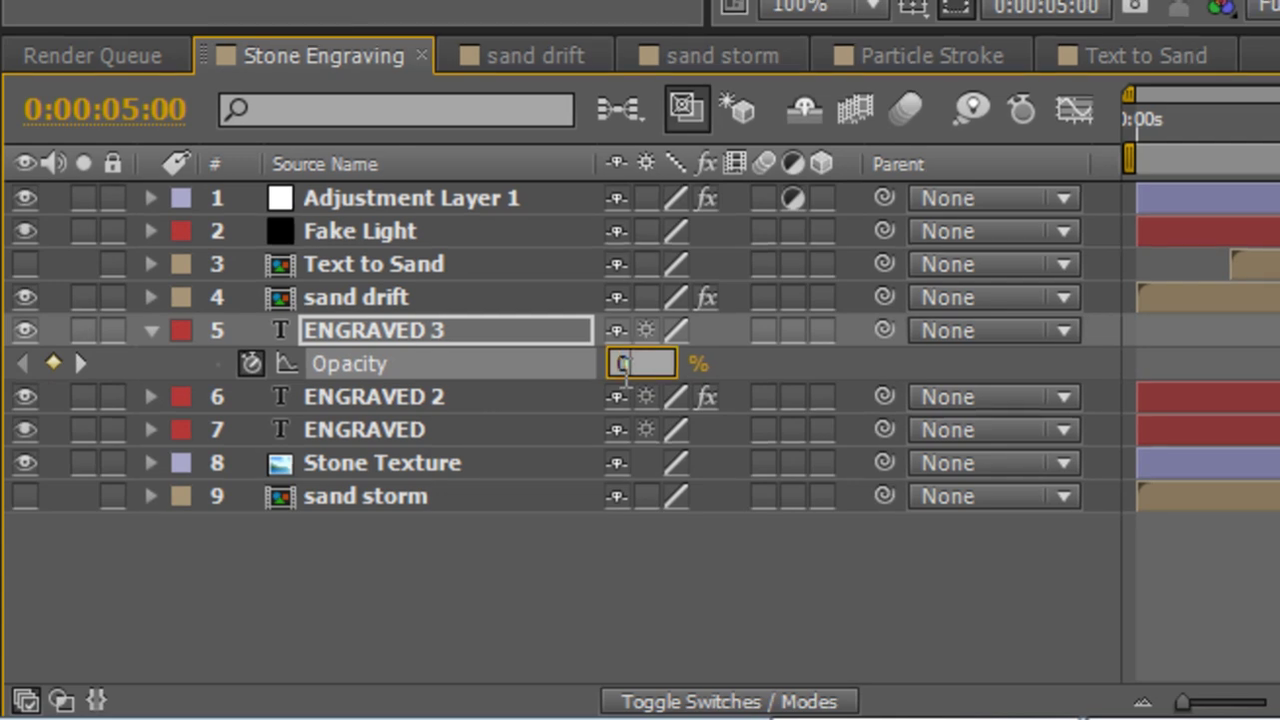
key(Return)
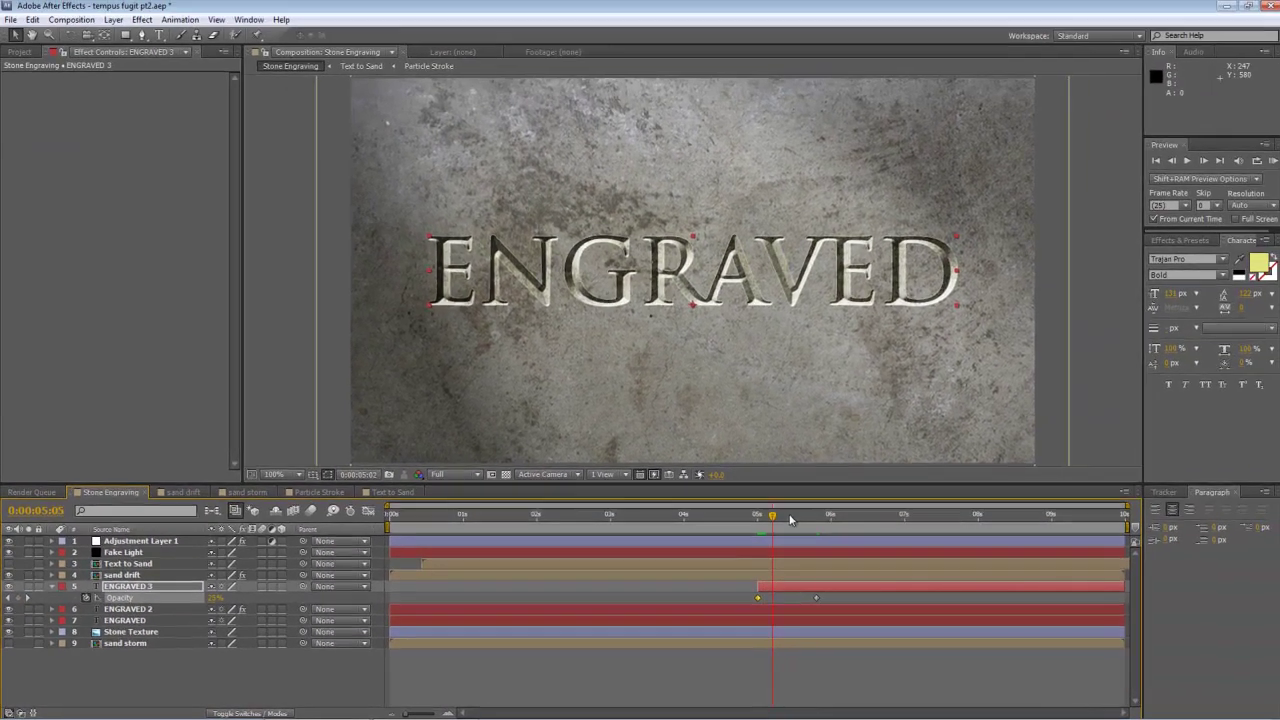
drag(931, 470, 1013, 470)
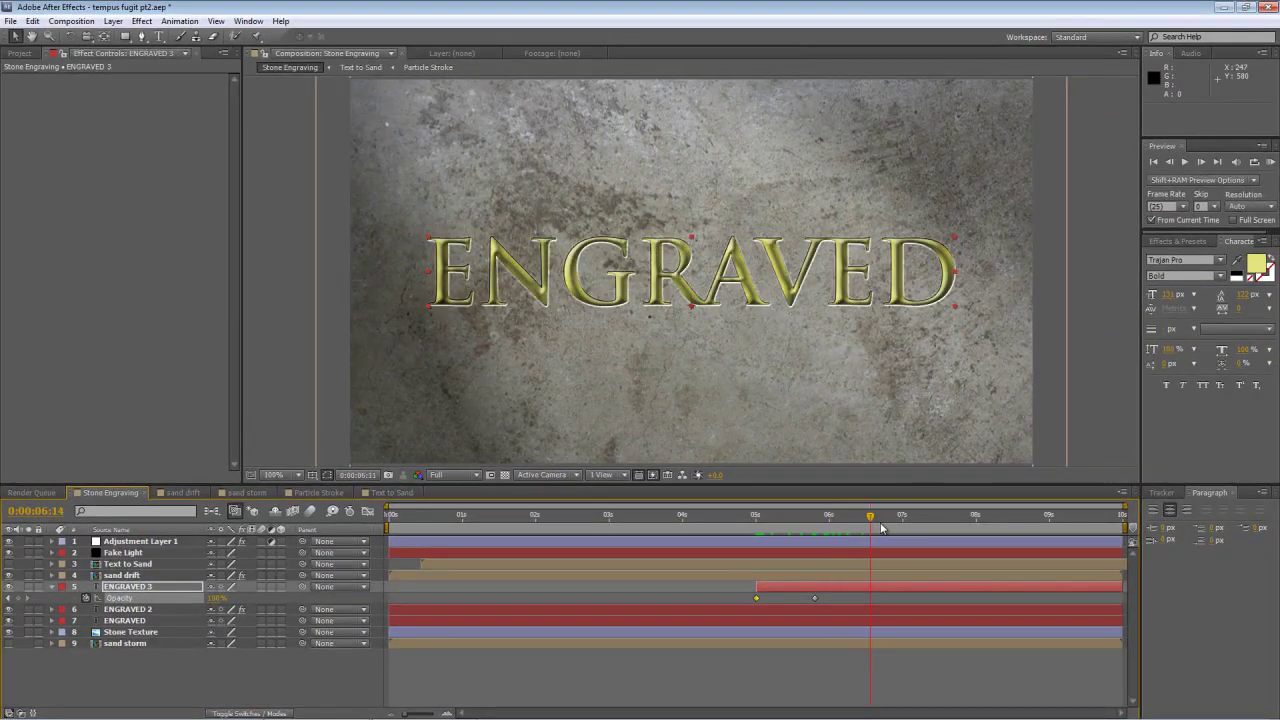
Step: Start a RAM preview of the Stone Engraving composition with numpad 0
key(KP_0)
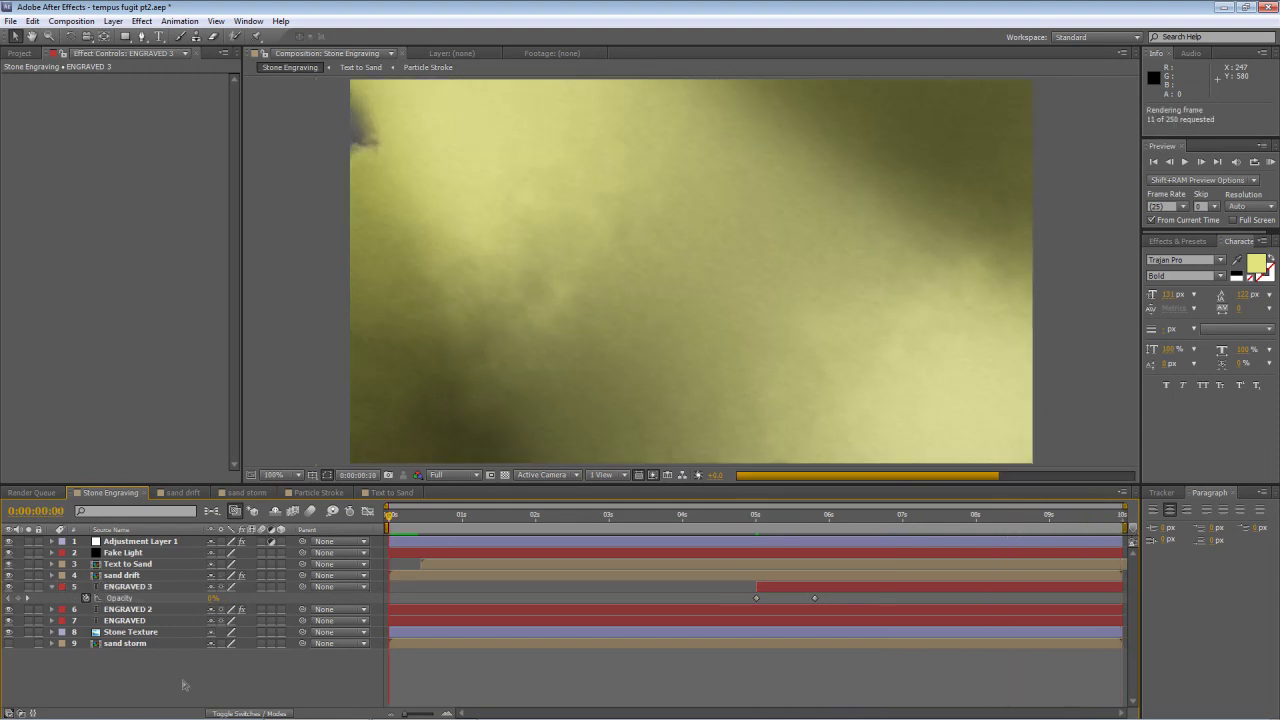